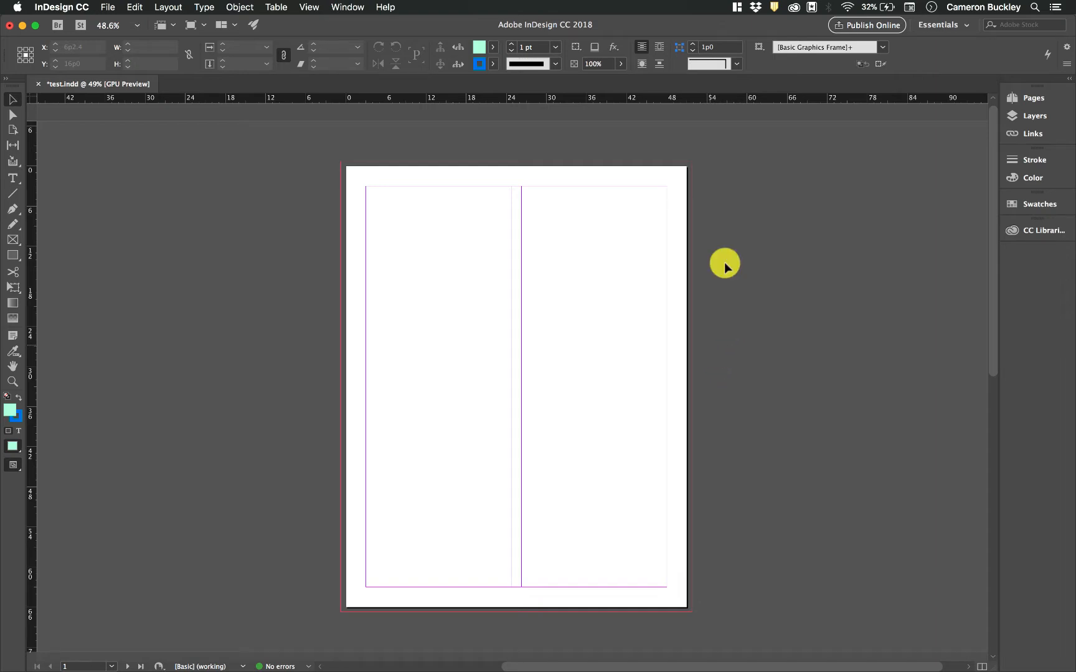
Add a fourth page at the end of the document
click(1047, 97)
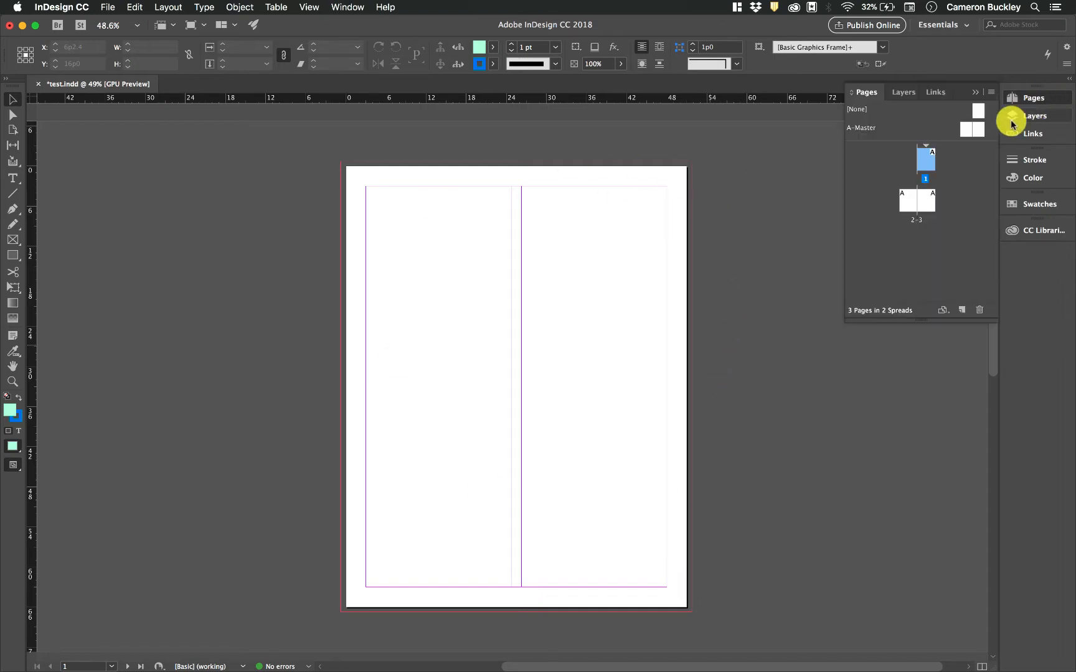
click(926, 203)
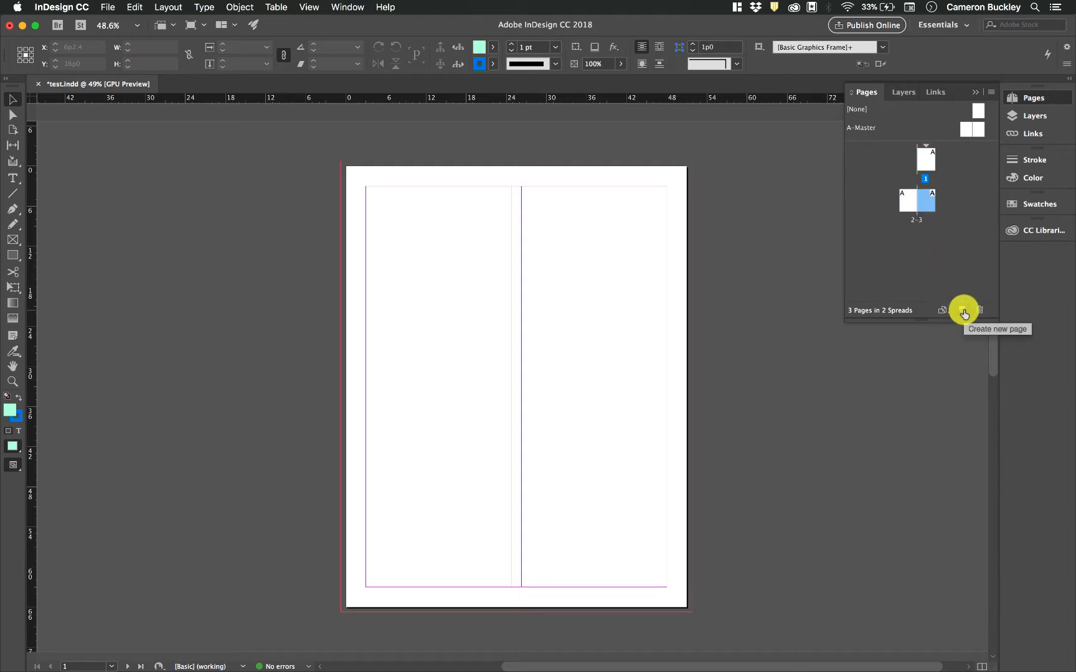
click(962, 311)
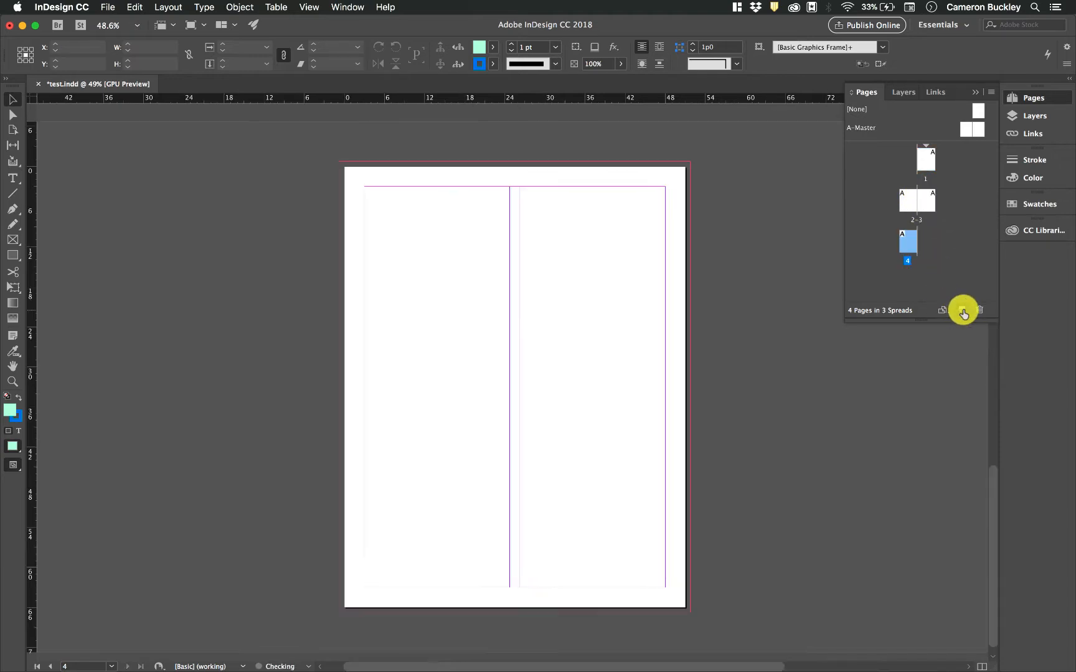
click(915, 248)
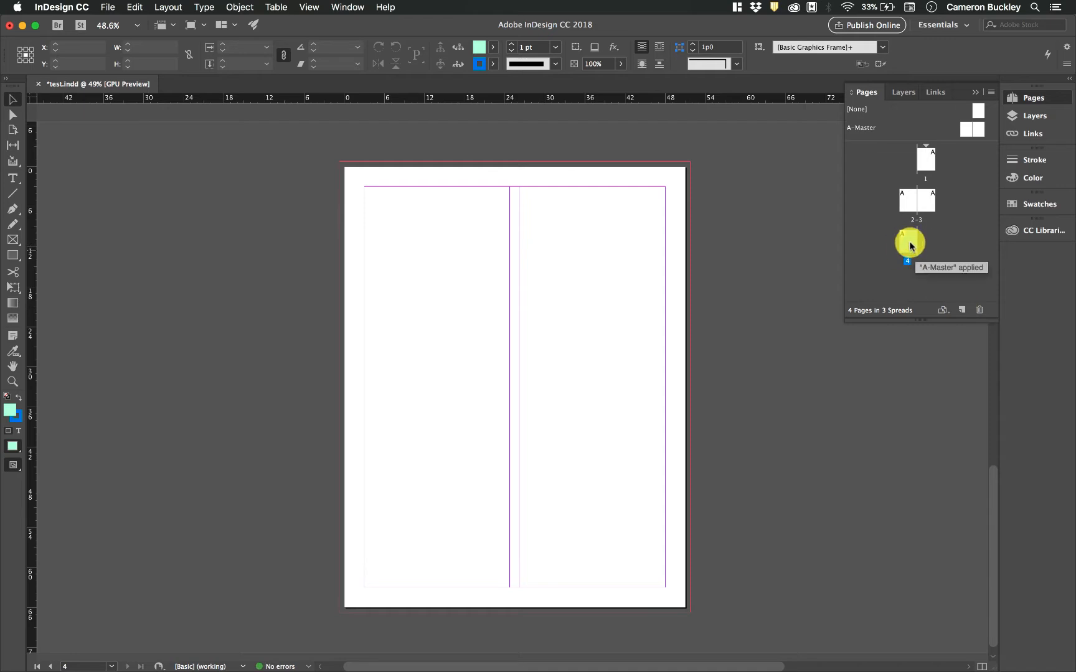
click(927, 156)
click(911, 198)
click(909, 241)
click(927, 172)
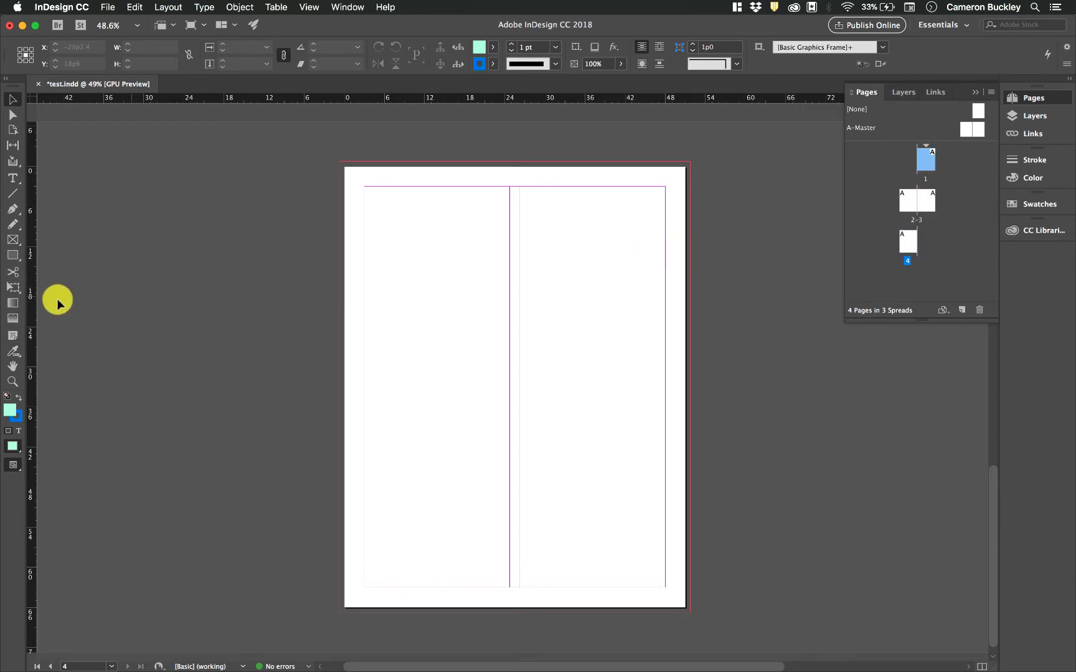
Draw an ellipse about 31p6 wide and 31p0 high across the upper half of page 4
drag(10, 259, 53, 279)
key(super+0)
drag(381, 199, 644, 457)
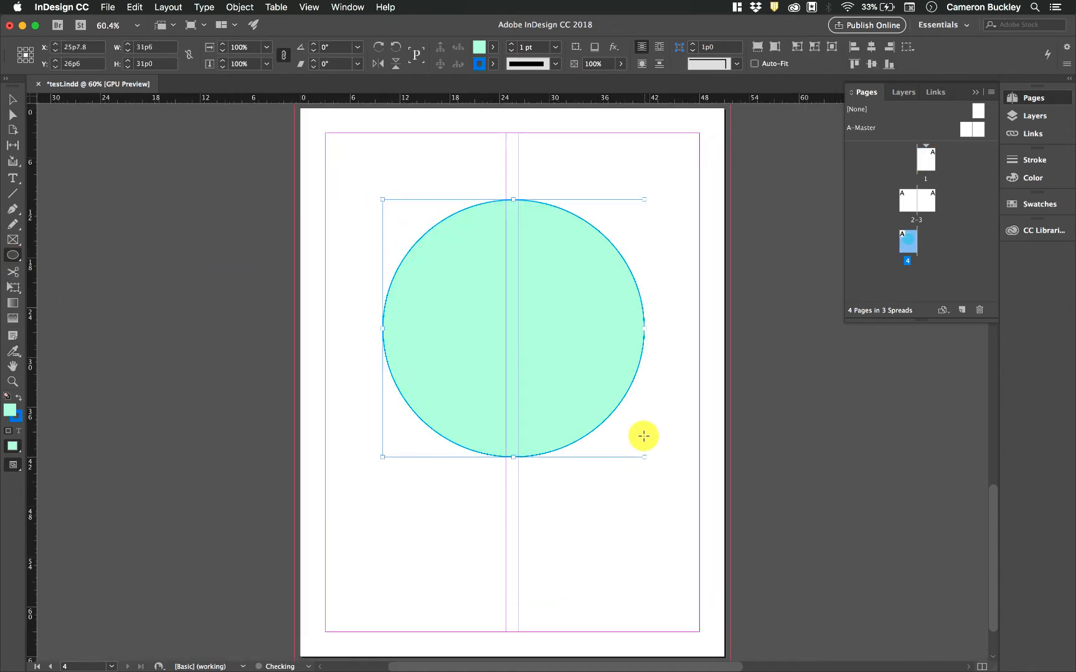
Draw a hexagon about 10p7 wide and 17p6 high in the upper part of page 3
double_click(928, 206)
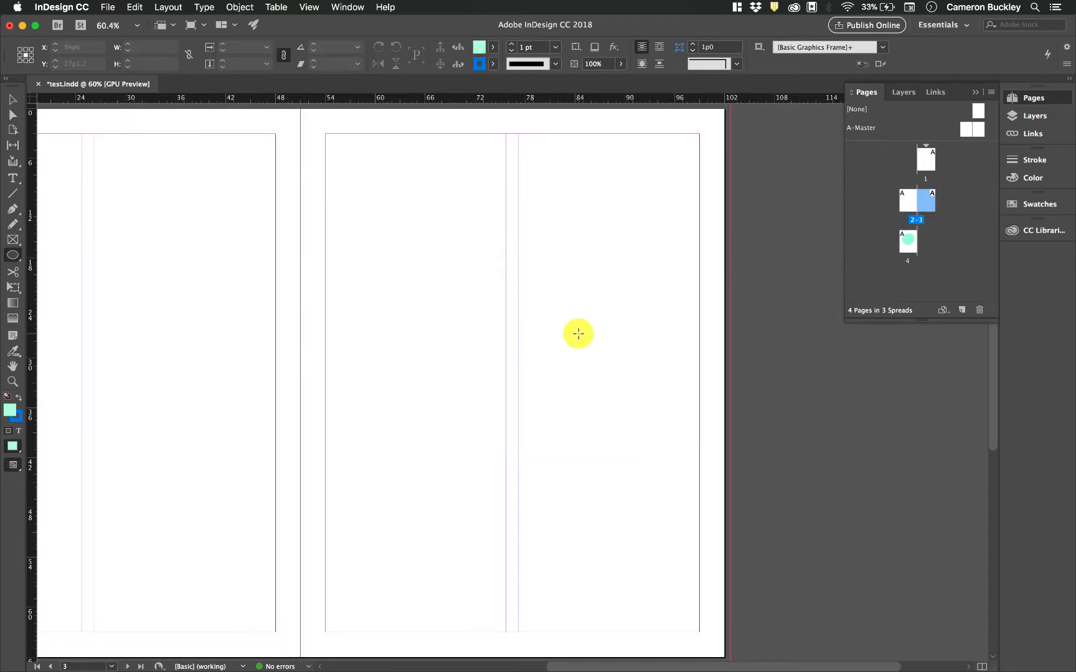
drag(12, 255, 73, 293)
drag(521, 215, 434, 361)
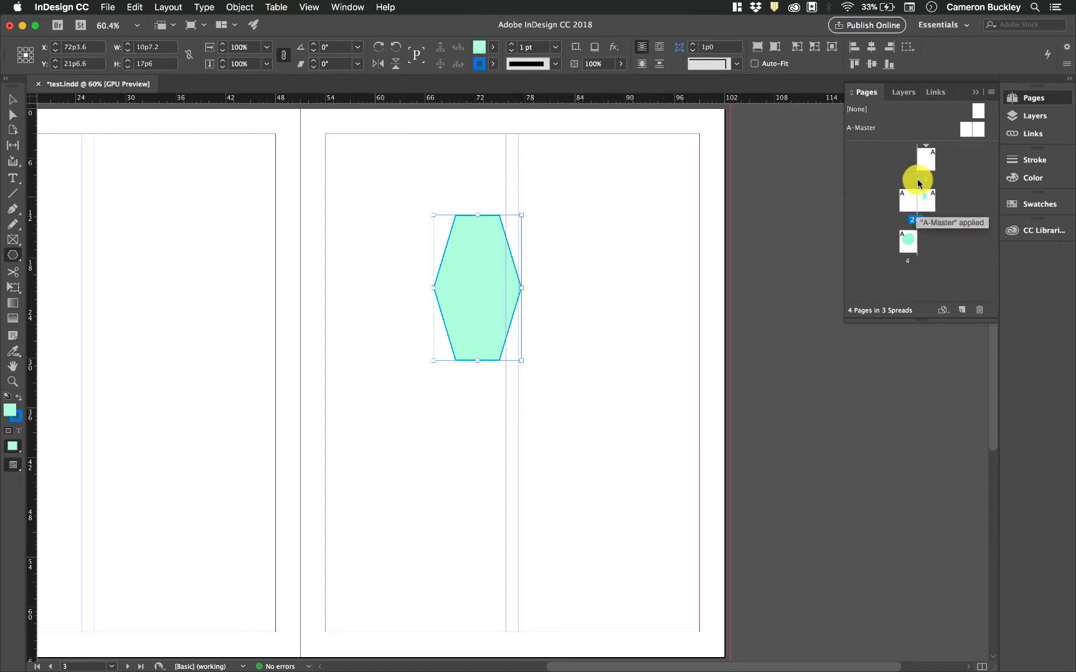
Delete the hexagon from page 3 and the ellipse from page 4
click(11, 100)
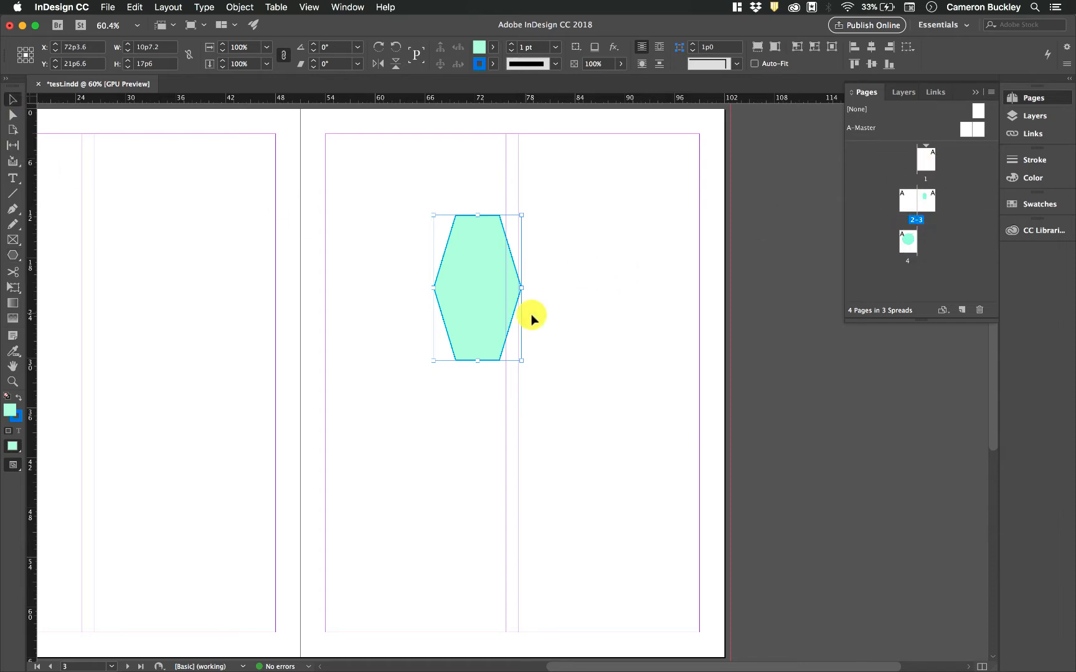
key(Delete)
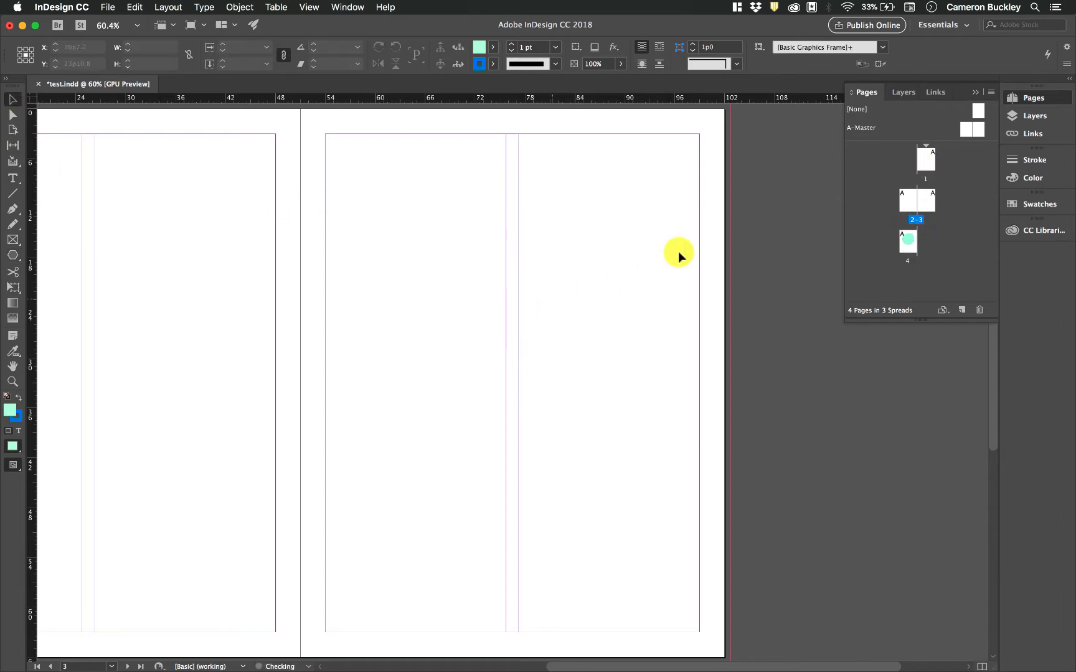
double_click(910, 238)
click(577, 280)
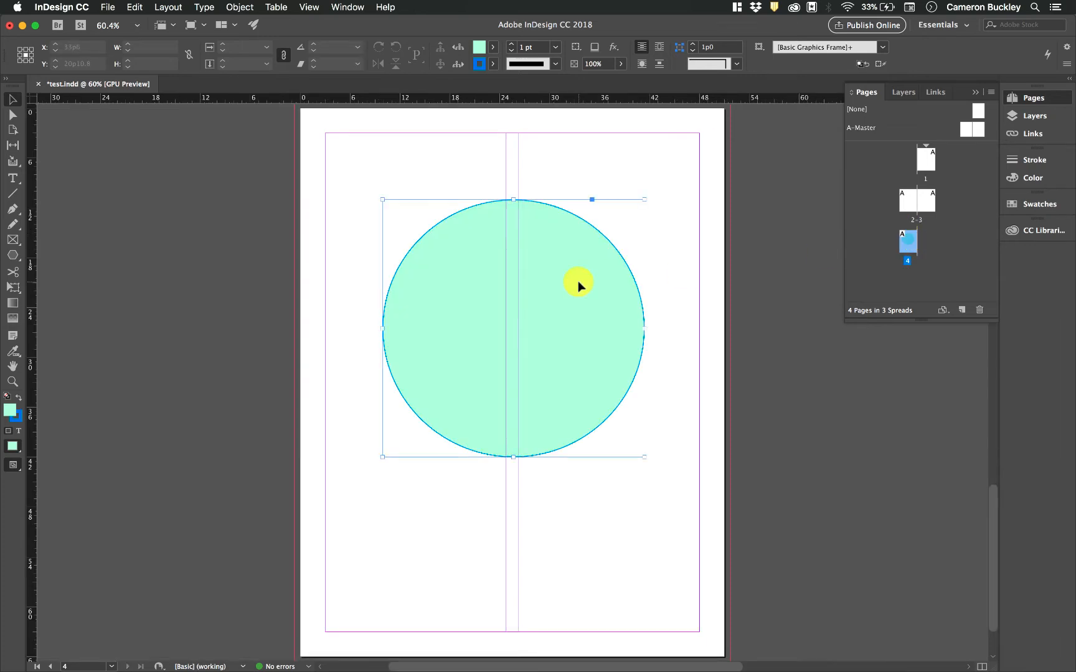
key(Delete)
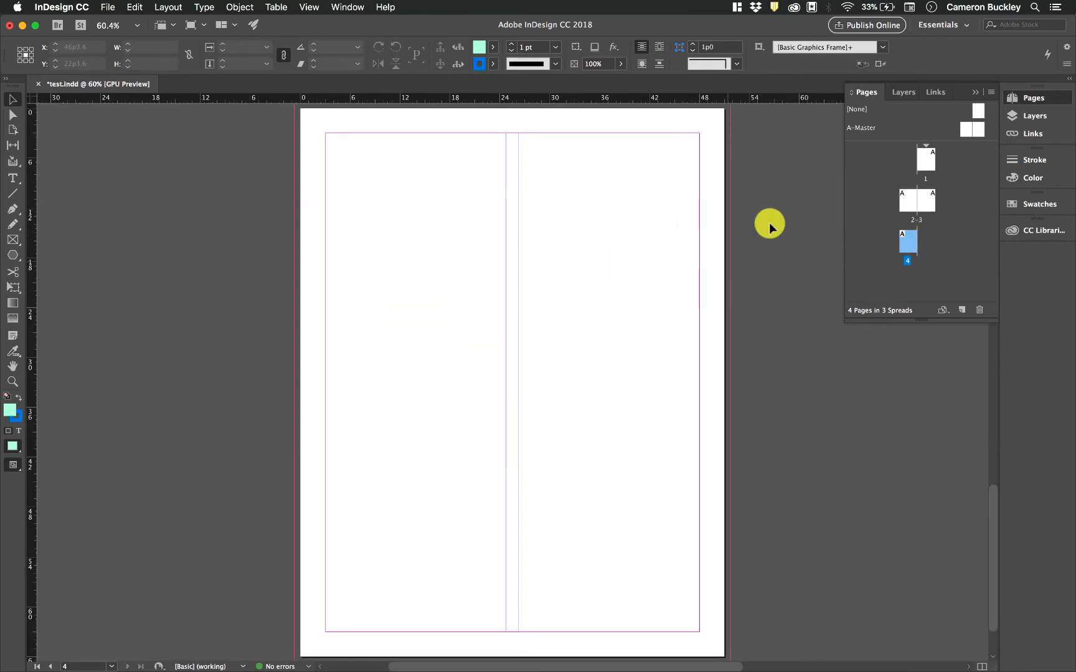
double_click(927, 158)
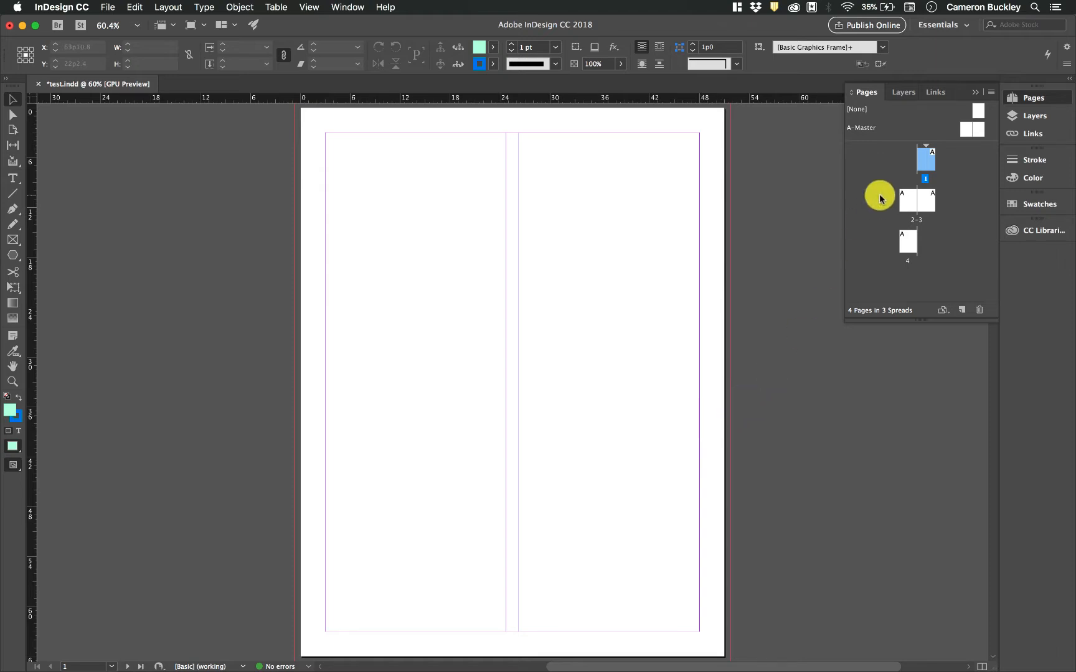
click(927, 159)
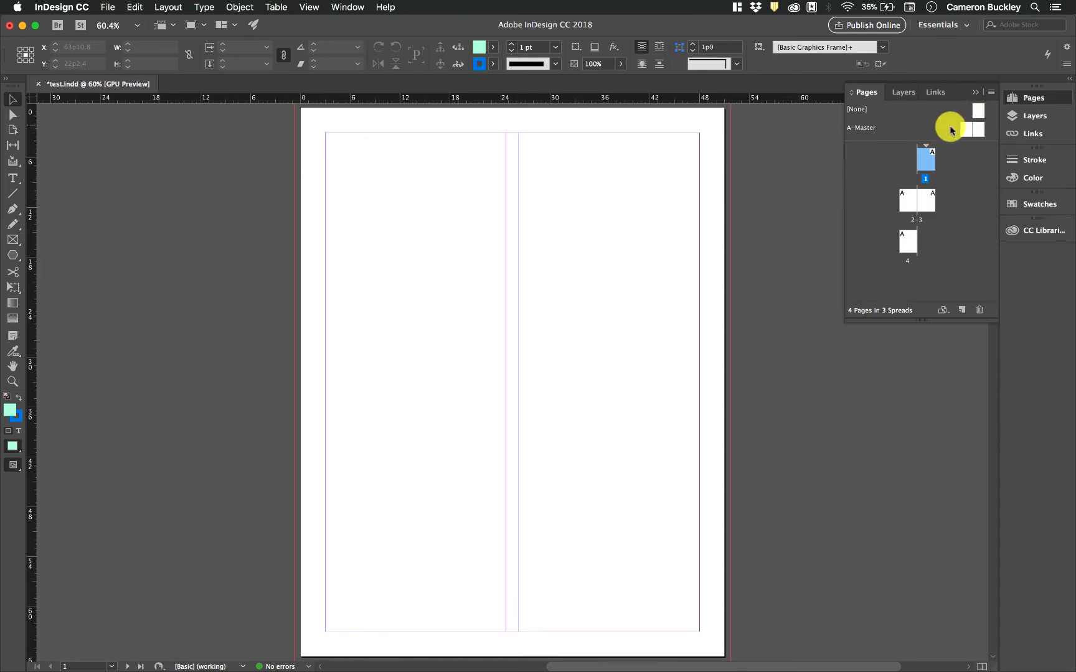
click(349, 6)
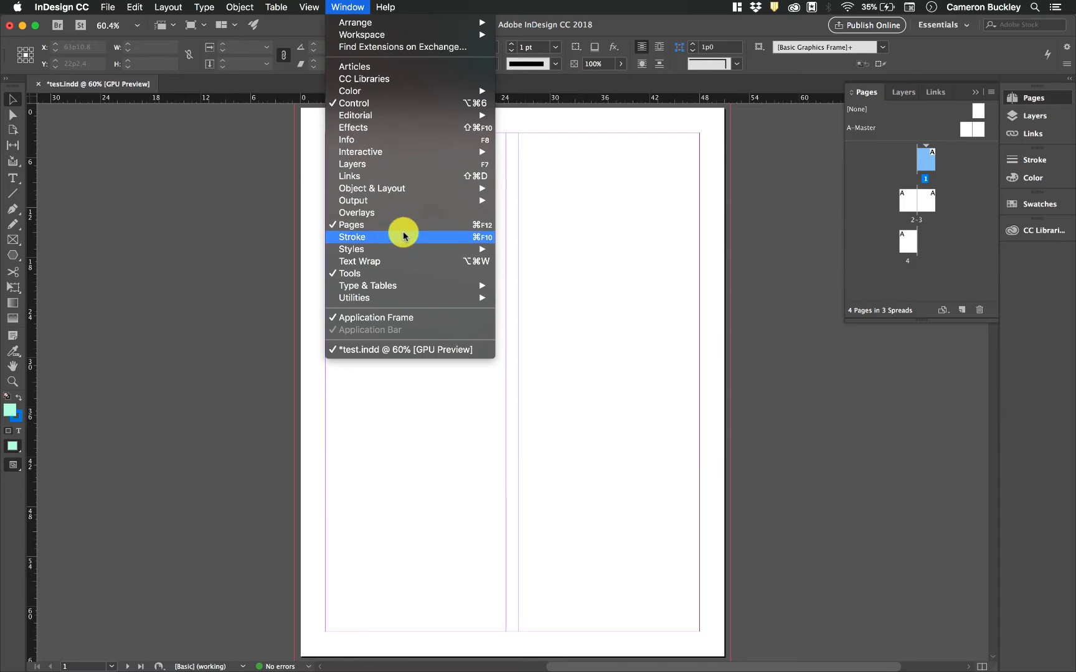
click(966, 188)
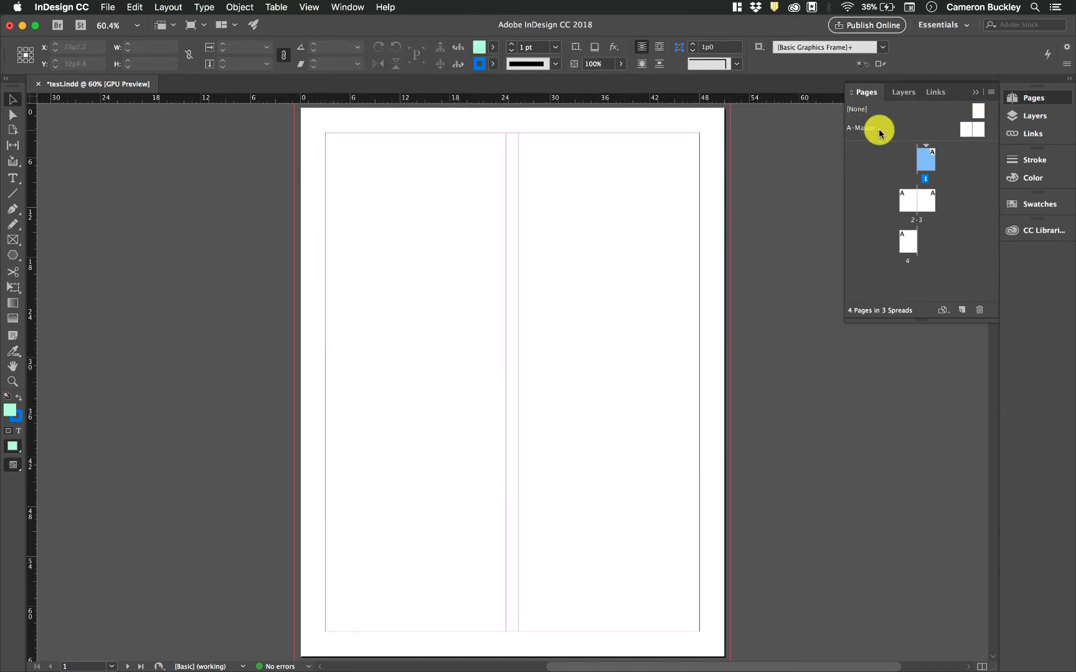
click(856, 111)
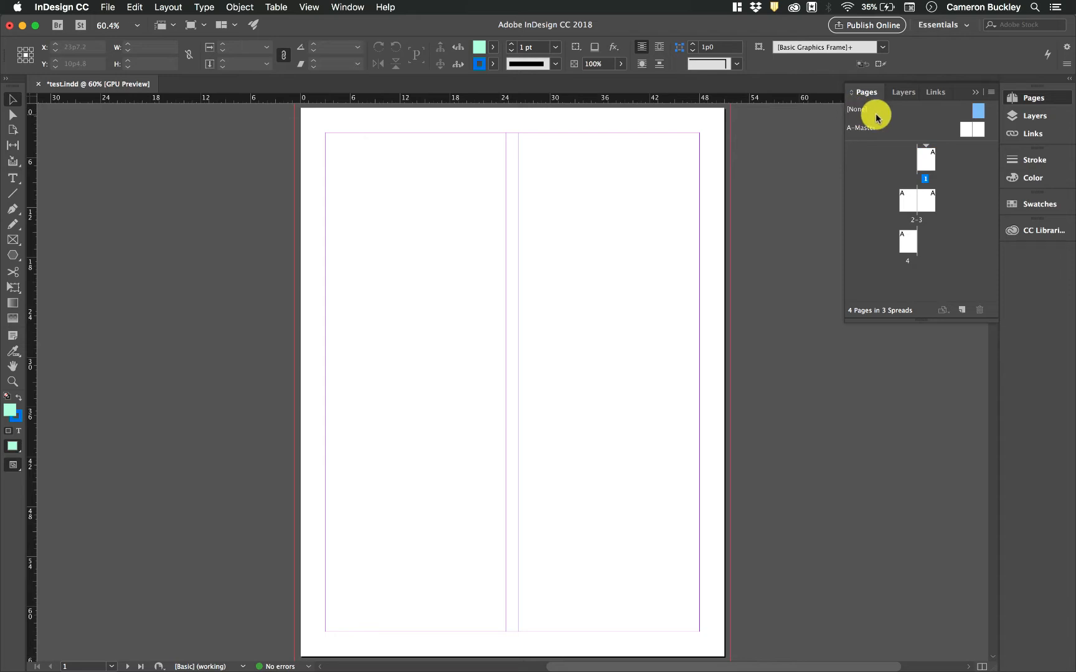
Open the A-Master spread for editing
click(867, 130)
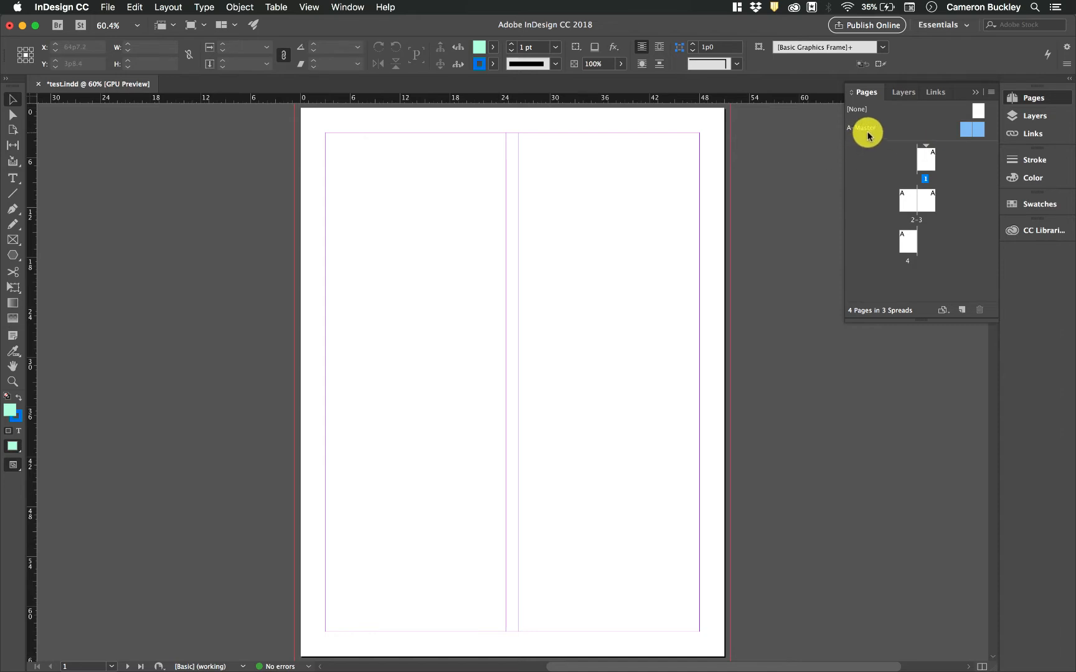
double_click(966, 129)
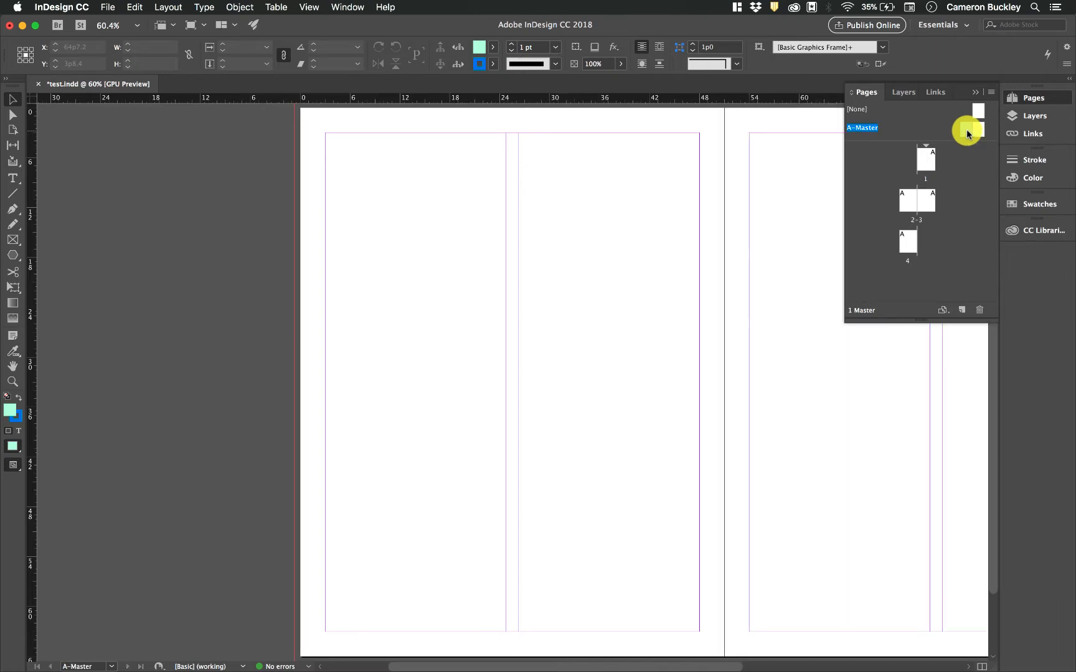
scroll(623, 167, right, 3)
scroll(622, 168, right, 4)
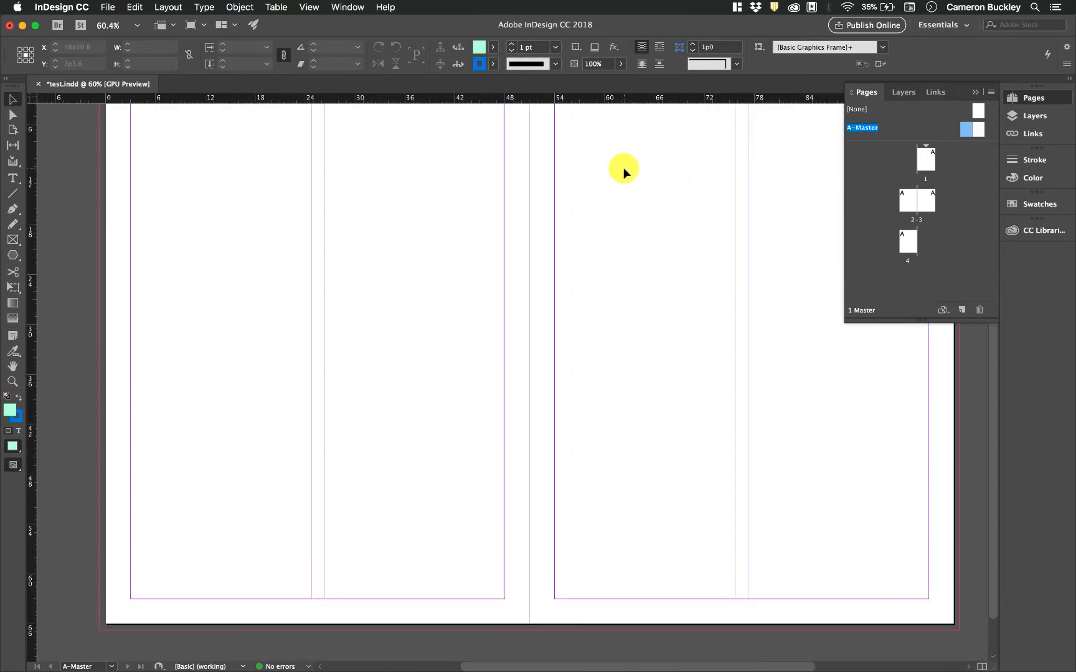
click(96, 665)
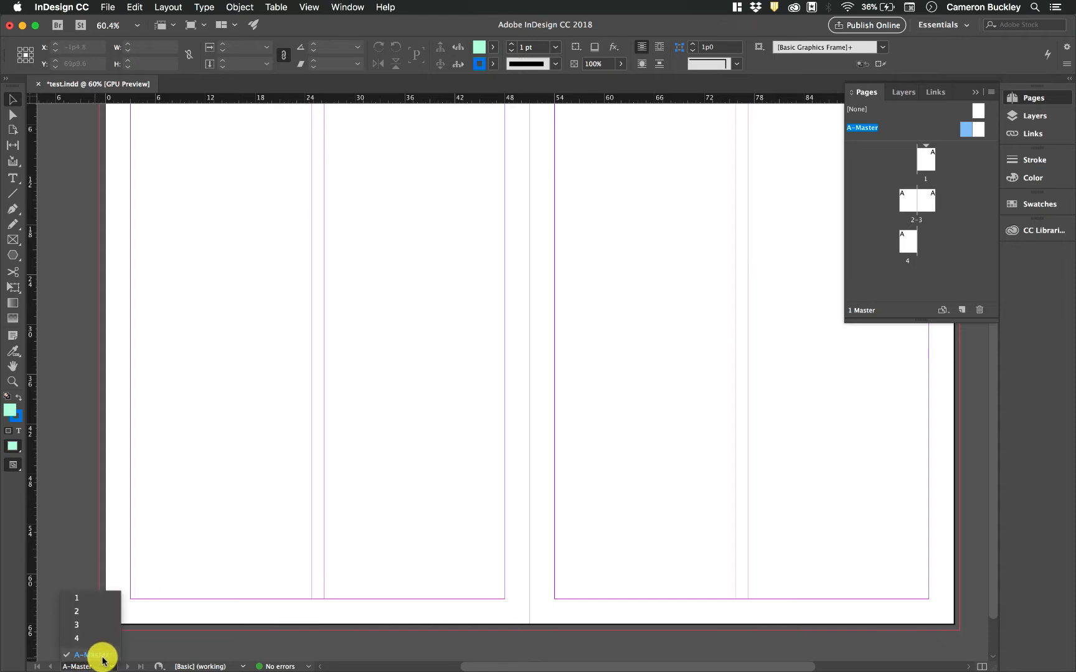
click(99, 656)
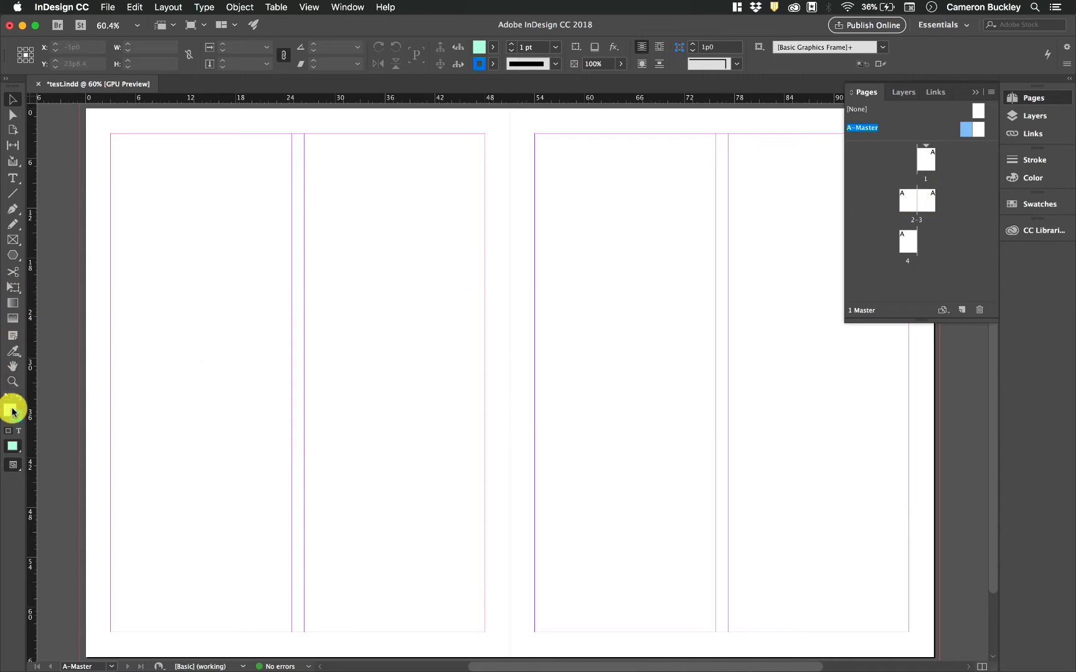
Draw a rectangle about 21p9 by 18p1 at the top of the right-hand master page's first column, and check it on pages 1 and 3
click(11, 258)
drag(11, 262, 84, 264)
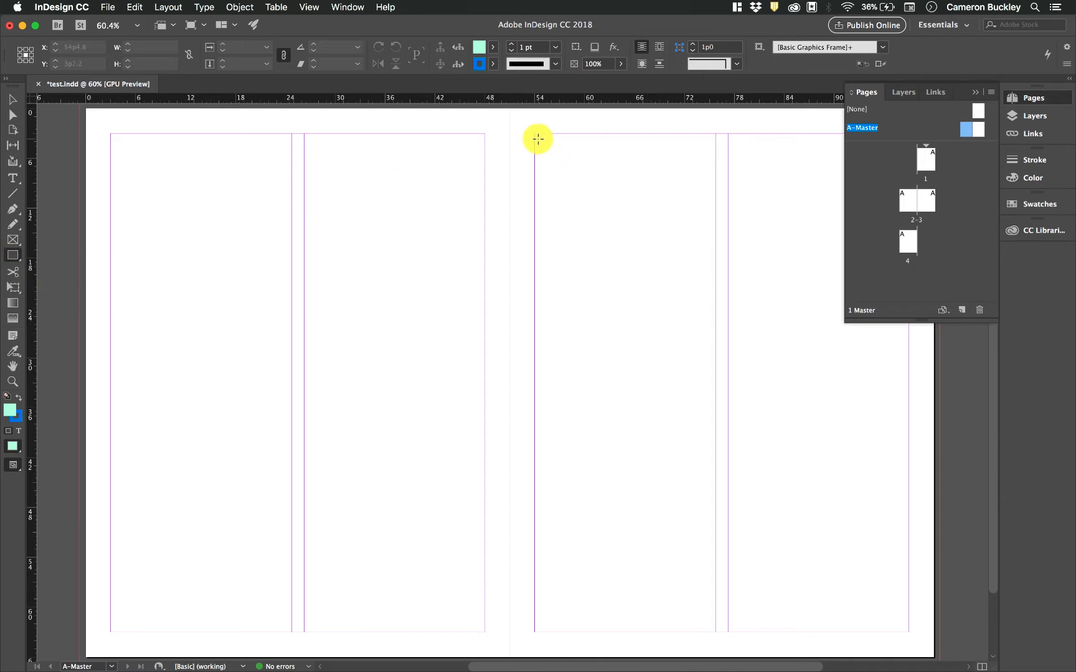
drag(534, 134, 714, 283)
click(12, 99)
scroll(418, 276, up, 1)
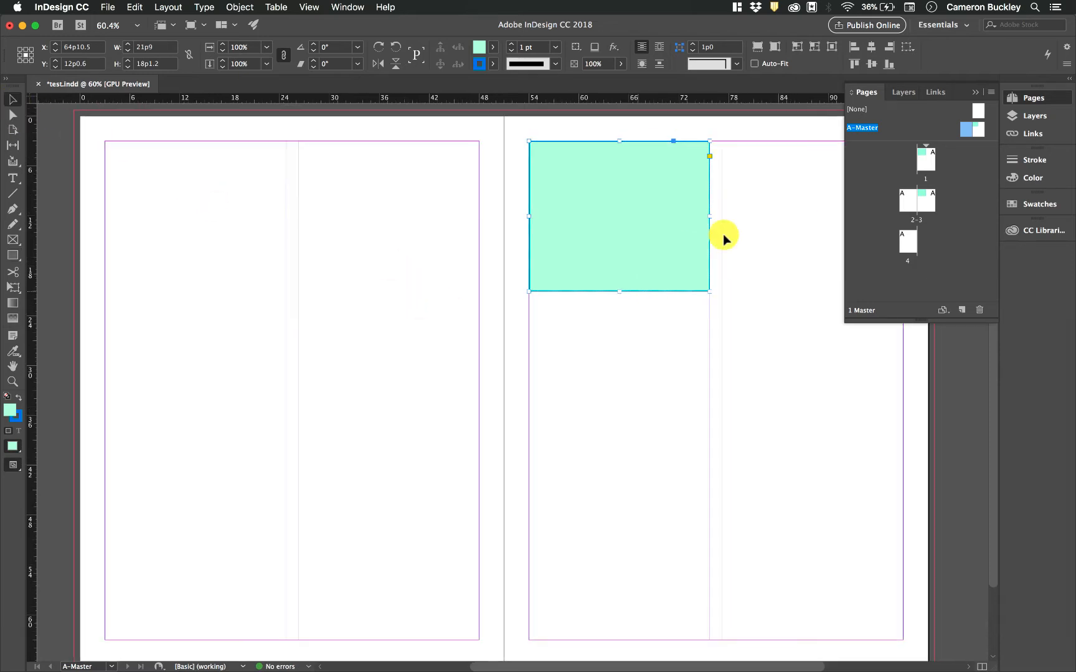
double_click(930, 160)
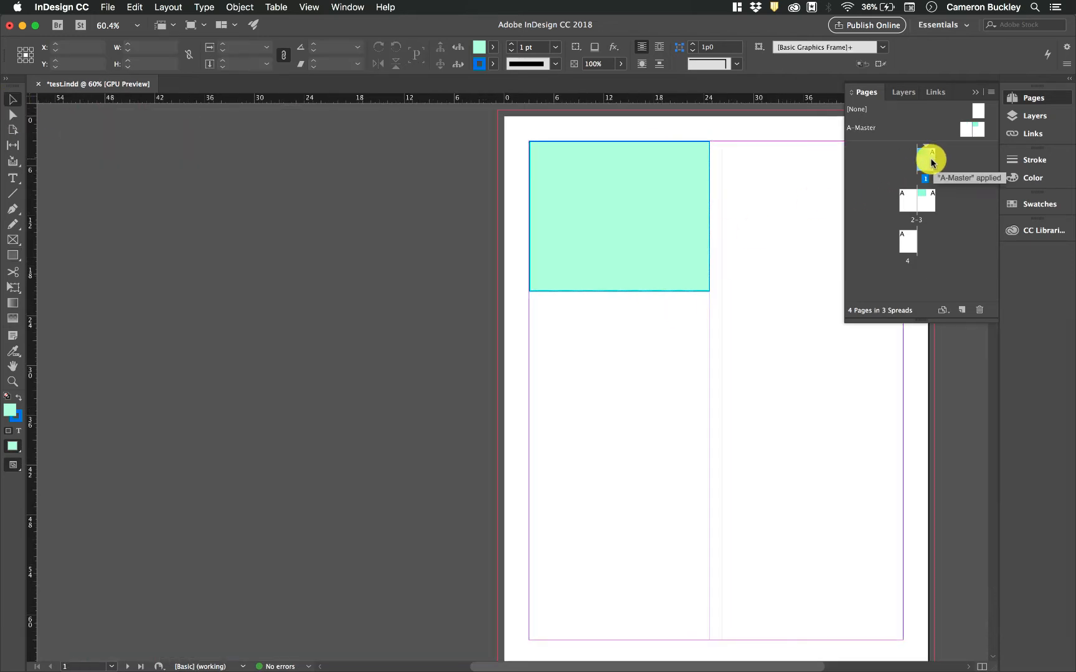
double_click(929, 202)
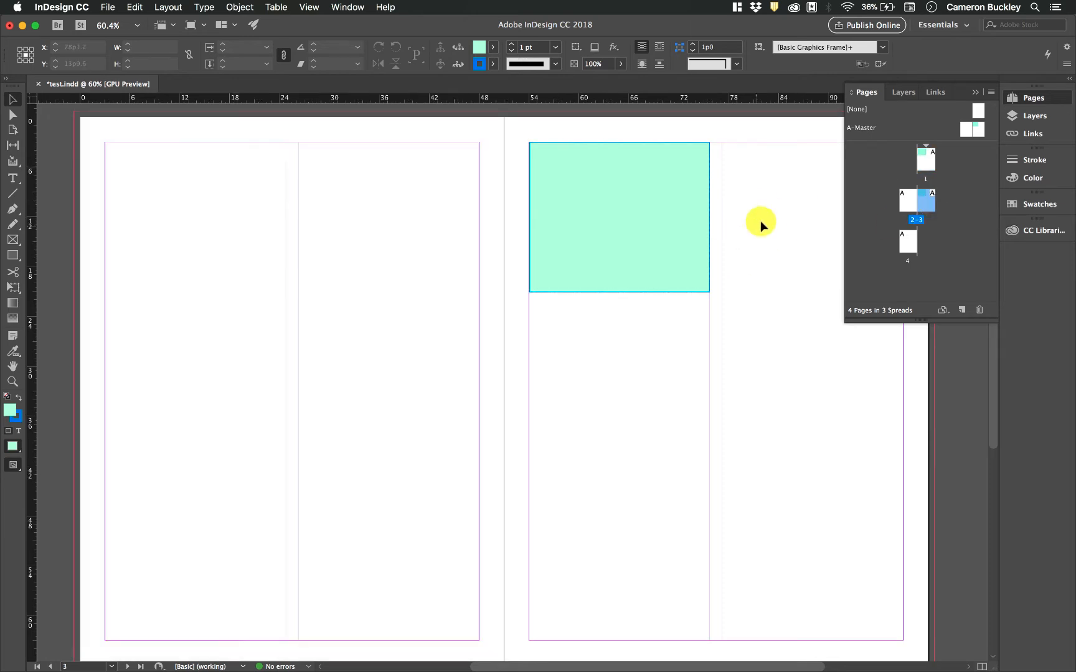
double_click(920, 163)
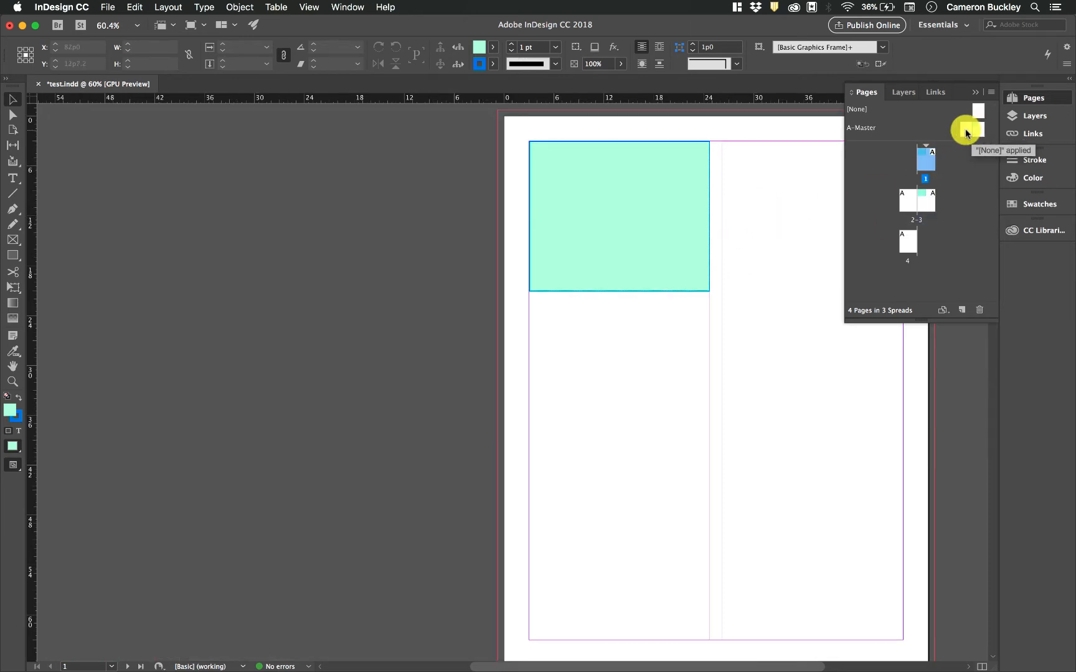
Draw a circle about 18p6 in diameter in the upper first column of the left-hand page of the A-Master spread
double_click(967, 132)
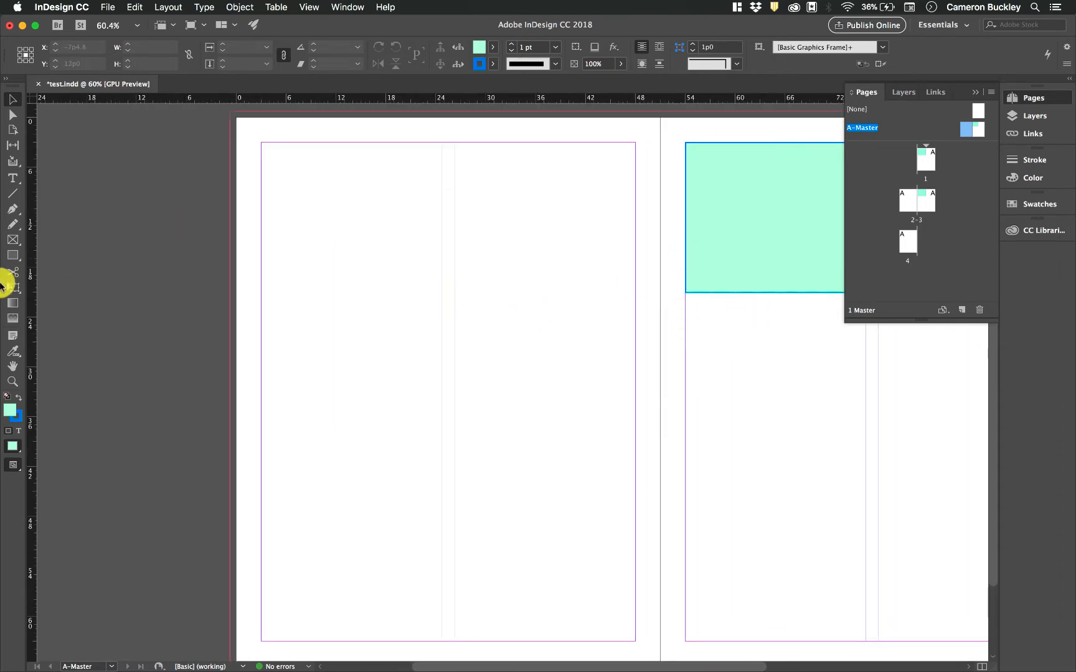
click(14, 255)
drag(14, 256, 53, 278)
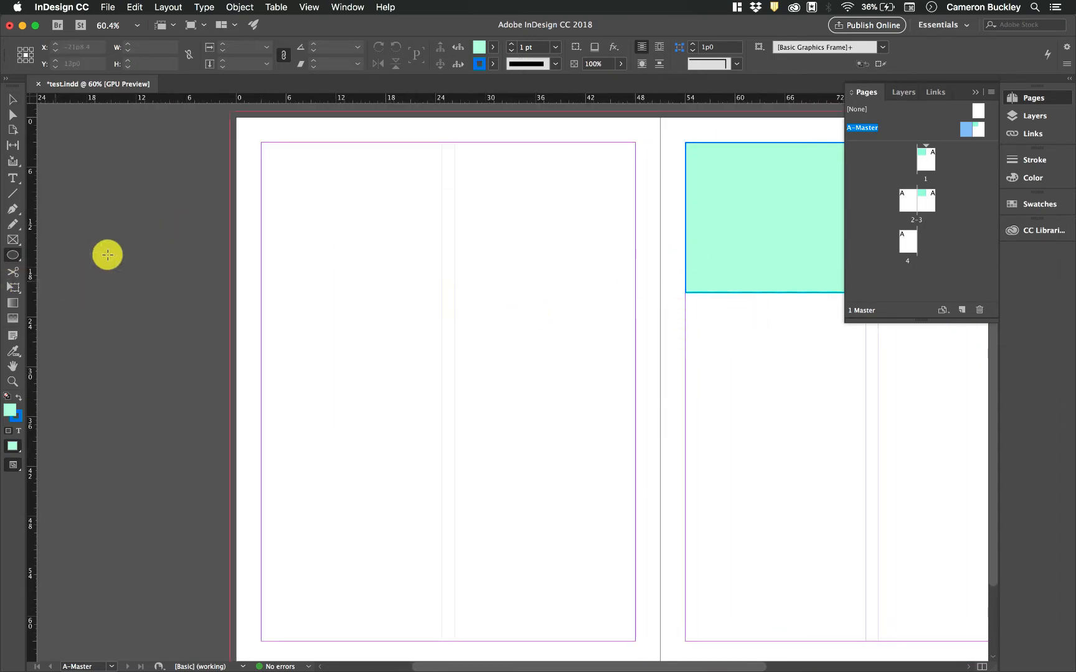
drag(285, 170, 434, 319)
click(13, 99)
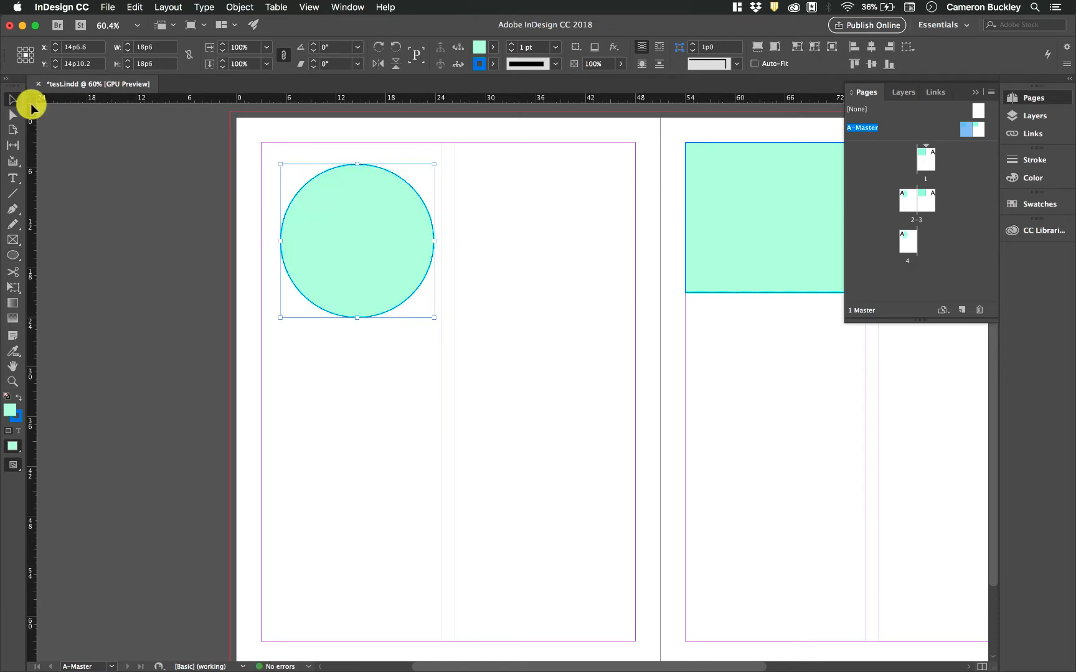
click(528, 384)
Examine pages 1 to 4 to see how the master's circle and rectangle are applied to left and right pages
double_click(921, 164)
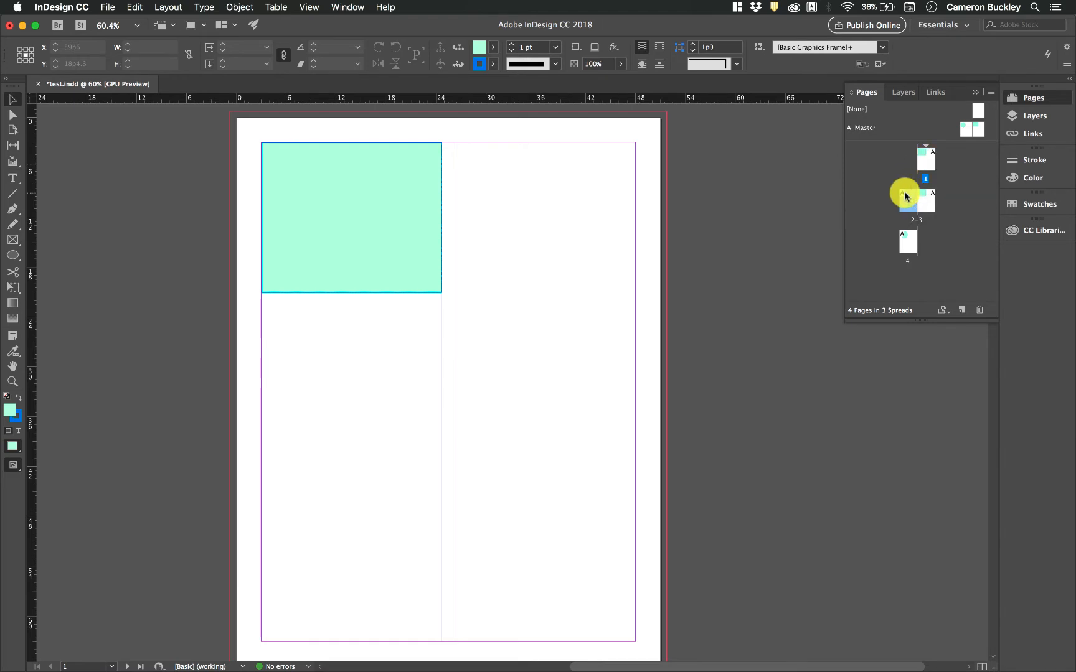
double_click(907, 200)
scroll(518, 245, right, 3)
scroll(518, 245, down, 2)
scroll(518, 246, down, 3)
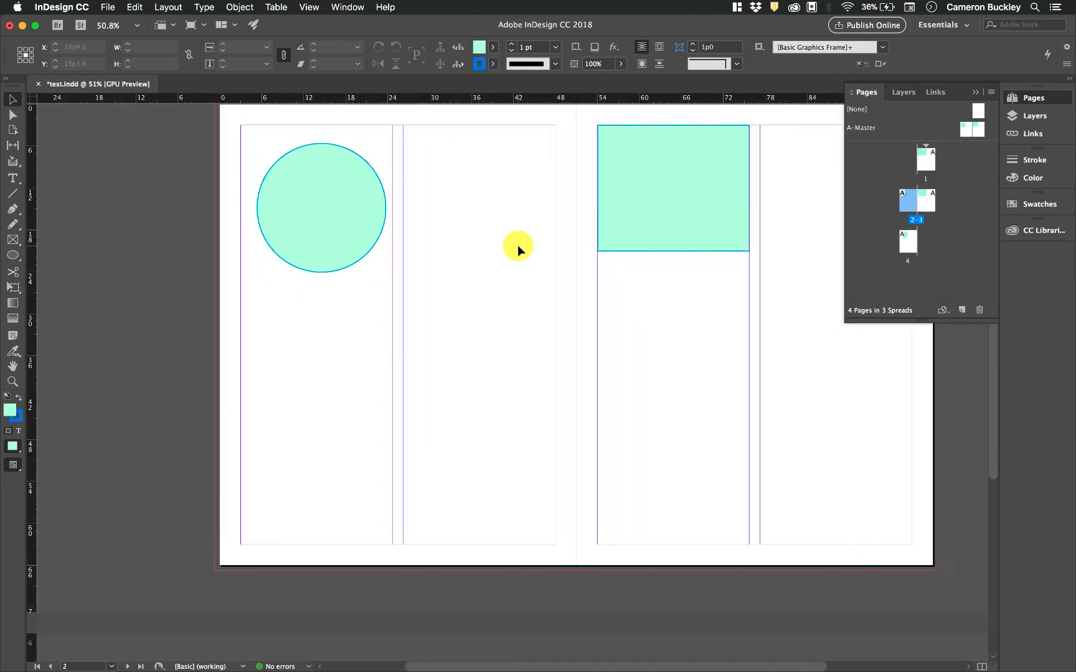
scroll(625, 217, down, 1)
scroll(625, 215, down, 2)
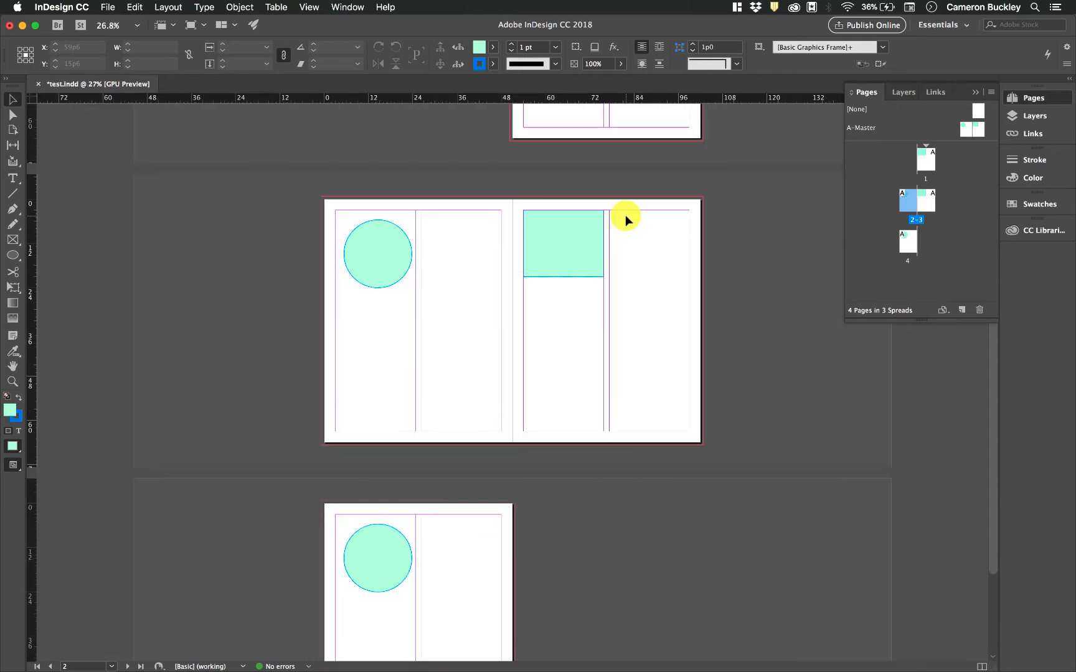
scroll(625, 216, up, 5)
scroll(625, 216, down, 6)
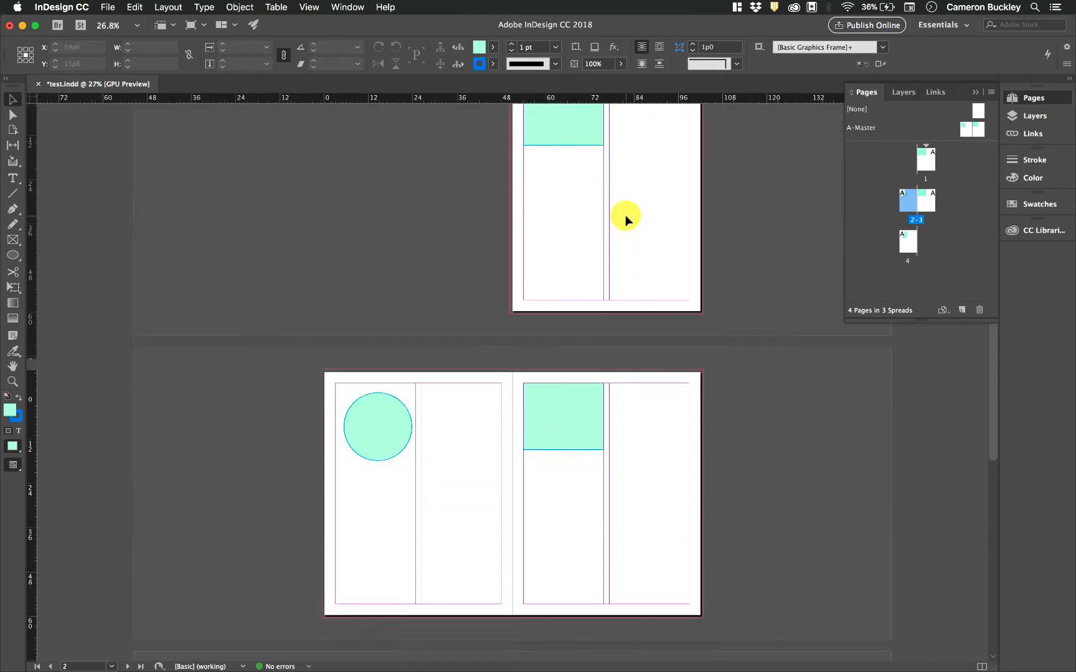
scroll(624, 215, up, 2)
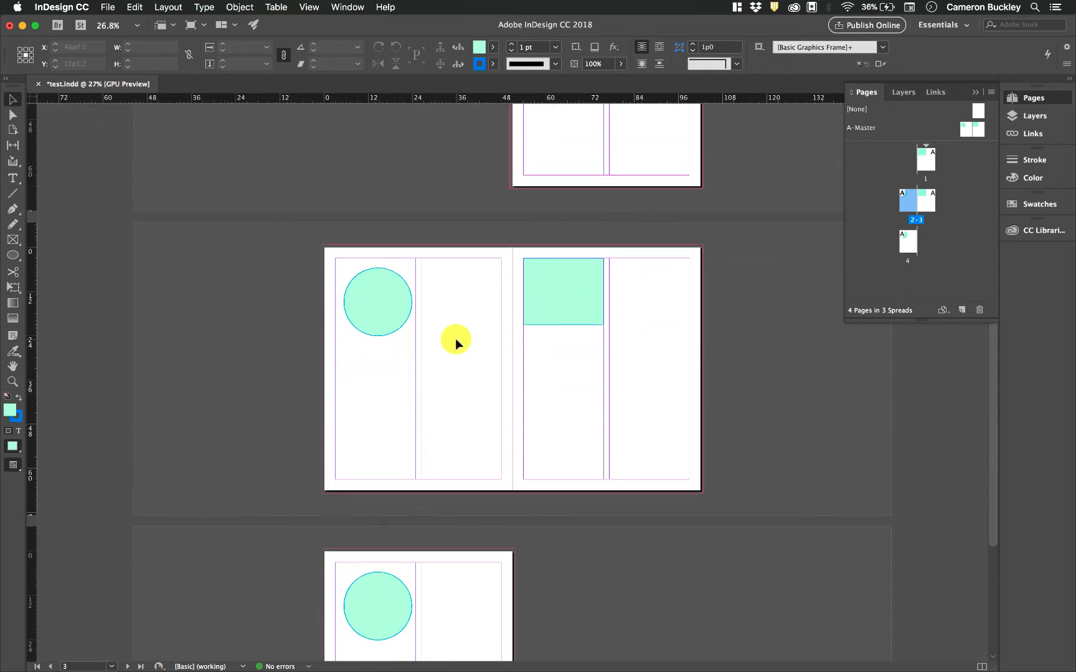
Draw a text frame about 21p9 by 26p10 over the circle in page 2's first column and fill it with placeholder text
scroll(455, 338, up, 4)
drag(214, 401, 358, 188)
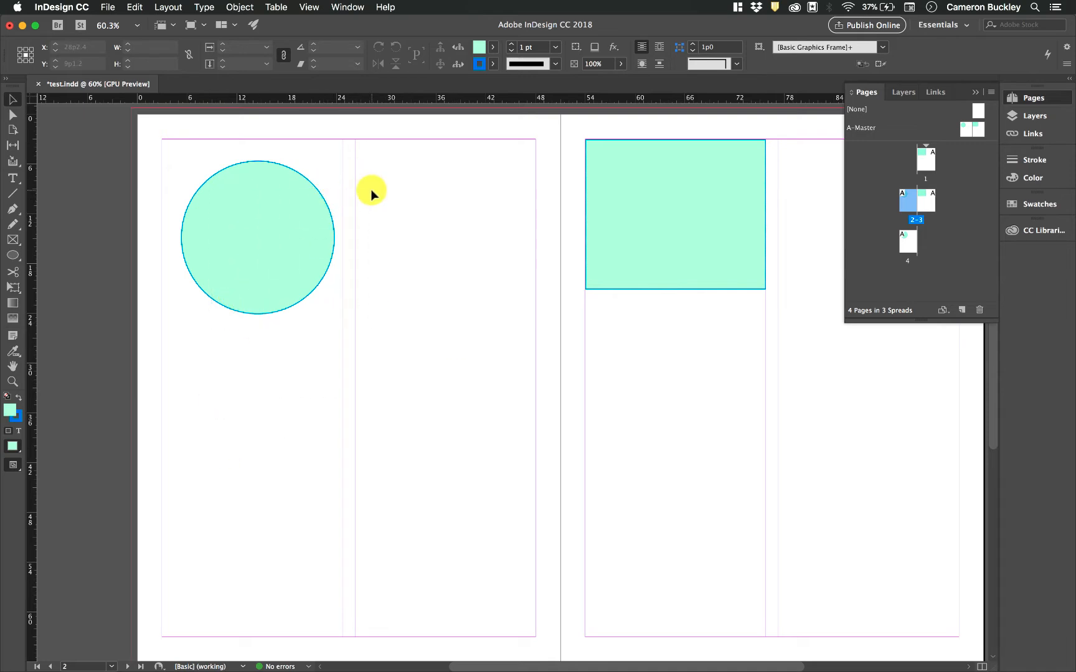
click(13, 179)
drag(163, 161, 237, 276)
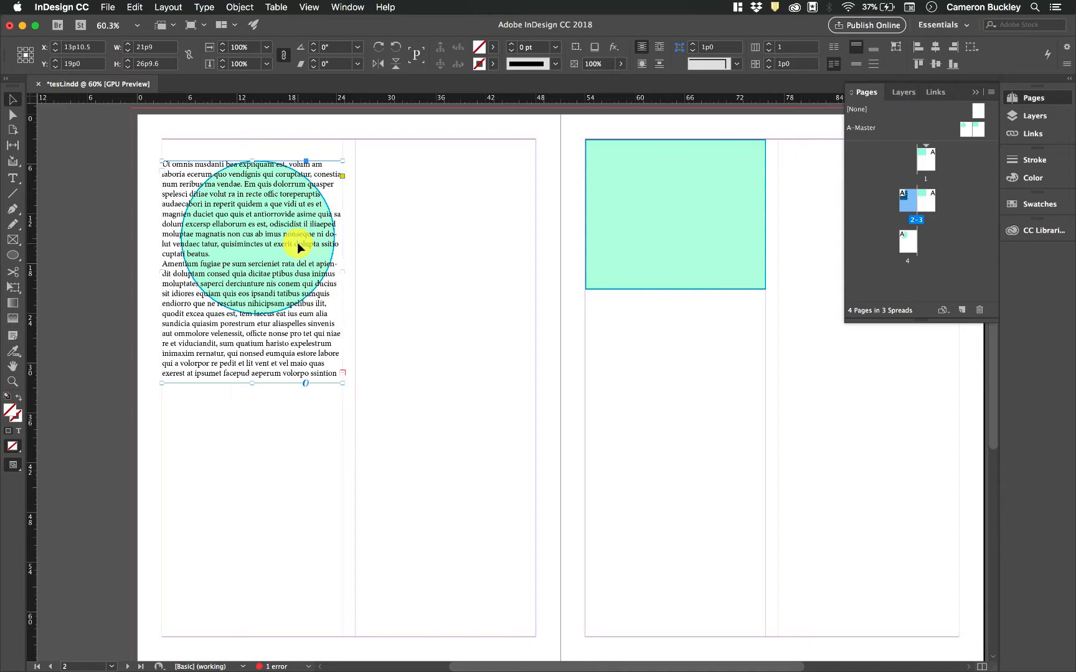
Try selecting the master circle on page 2, and align the placeholder text frame with the top of the first column
drag(297, 244, 409, 244)
click(253, 196)
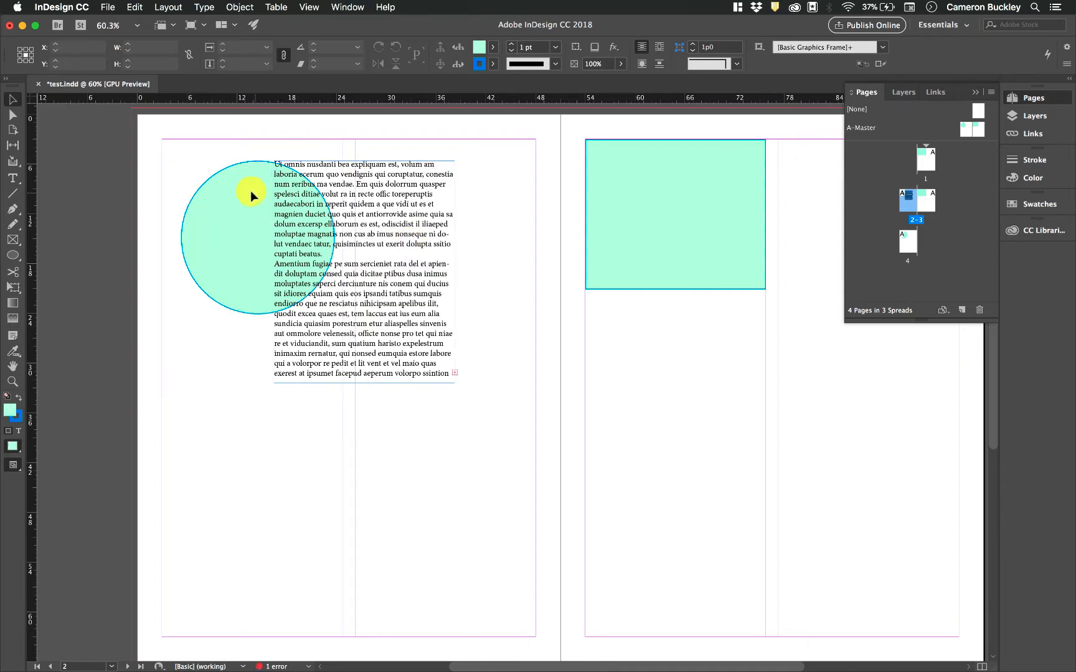
drag(246, 162, 213, 247)
drag(353, 188, 244, 163)
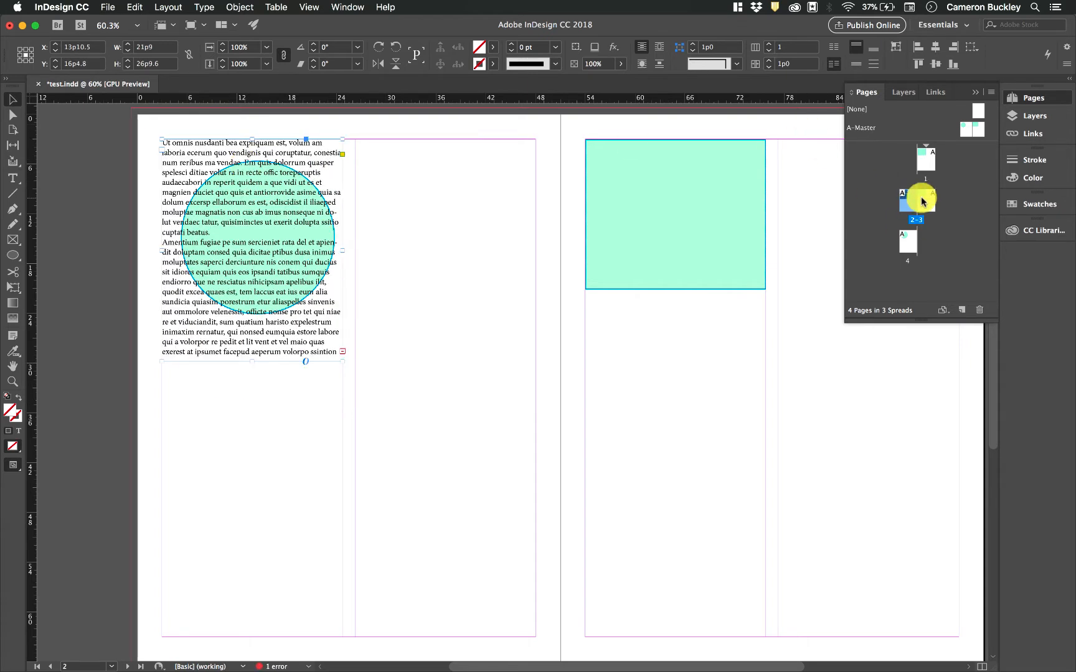
click(491, 227)
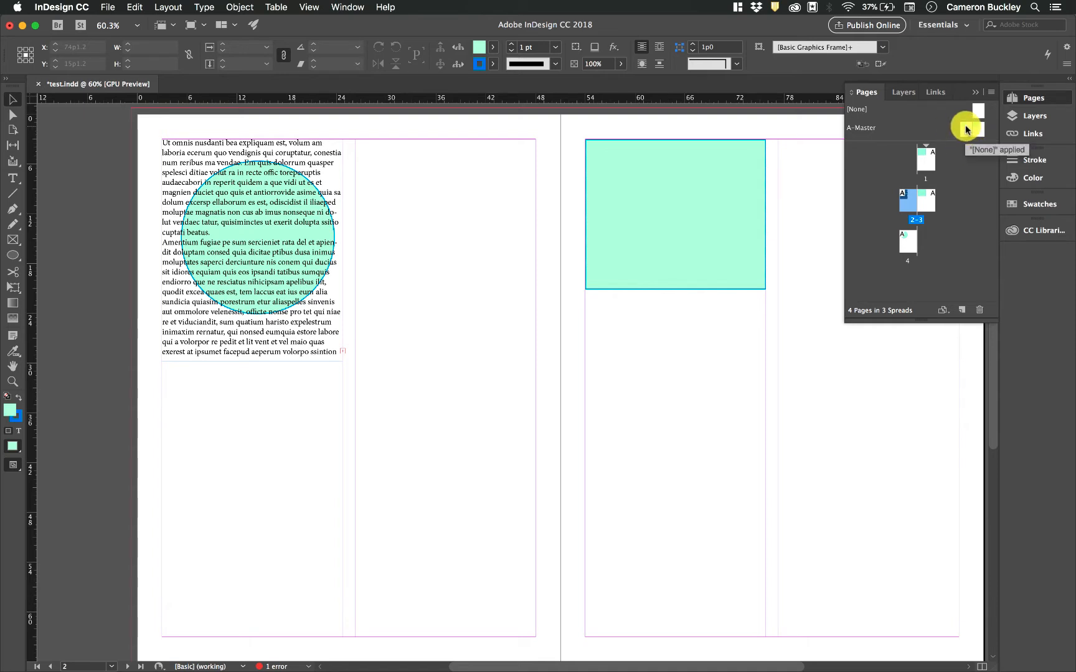
Move the circle on the left-hand A-Master page to about X 25p6, Y 22p11, and return to page 2
double_click(966, 130)
drag(303, 254, 394, 322)
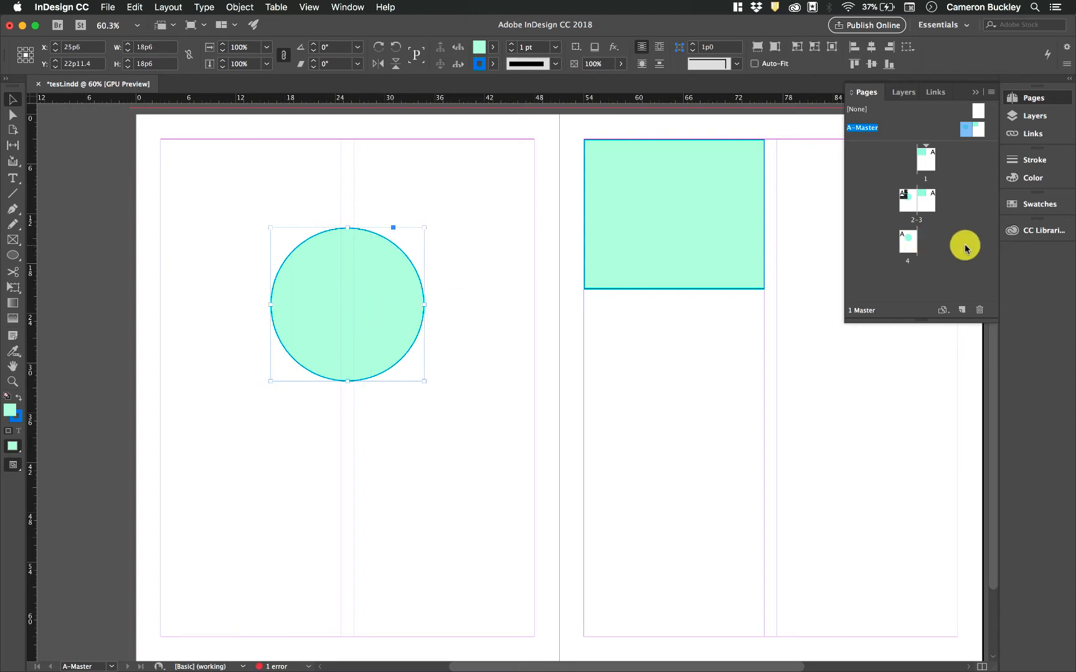
double_click(907, 200)
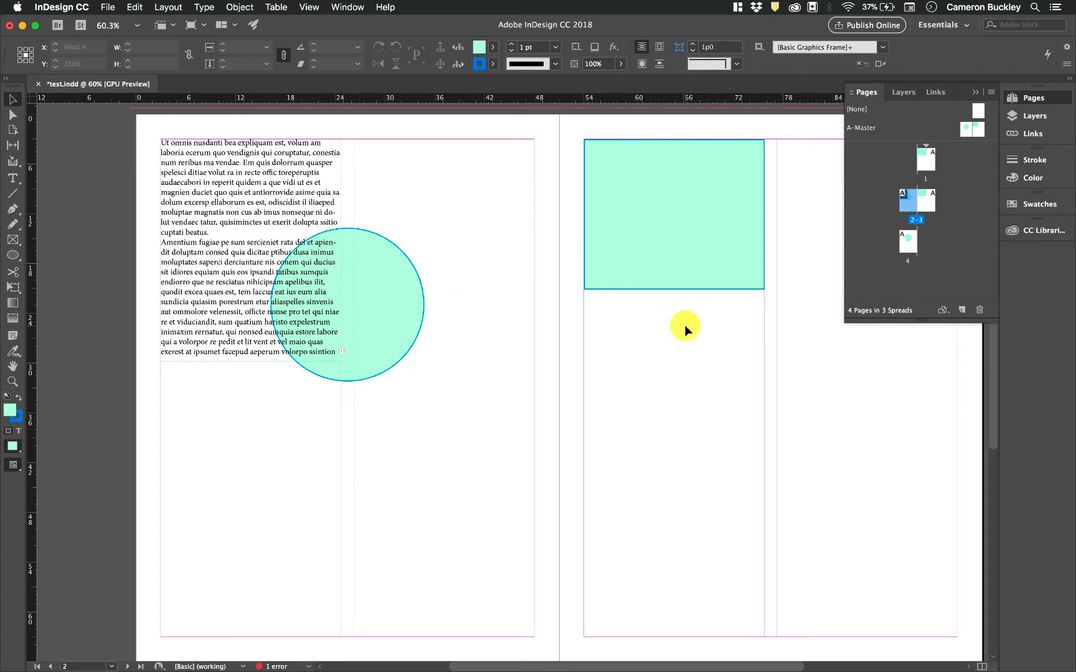
Examine the document pages to see how moving the master circle affects the left-hand and right-hand pages
scroll(430, 293, down, 5)
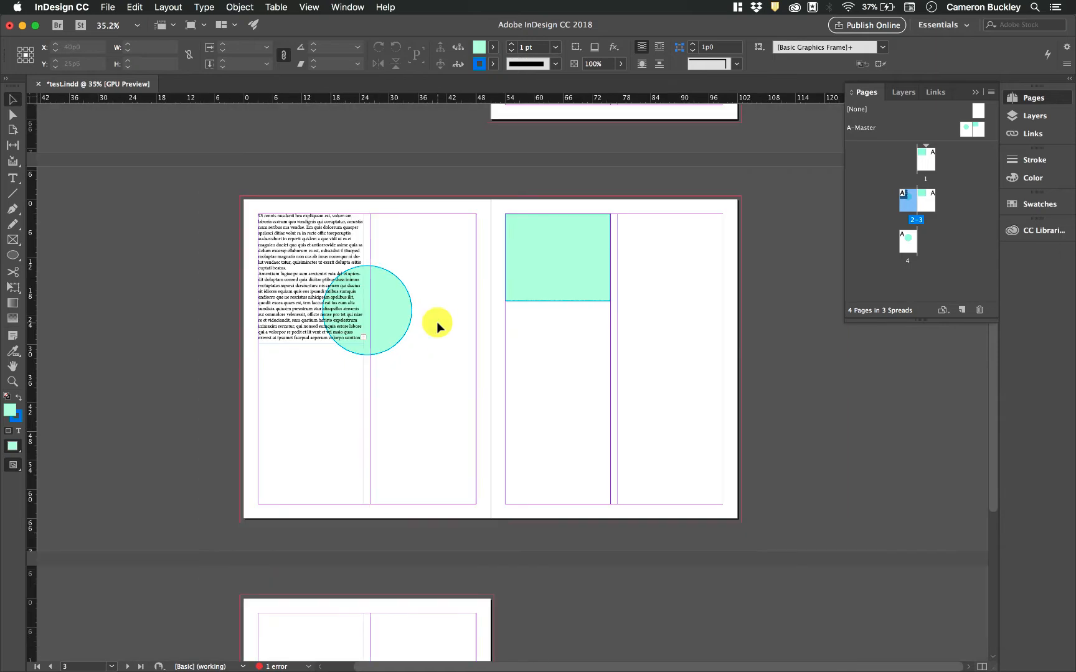
scroll(440, 389, up, 5)
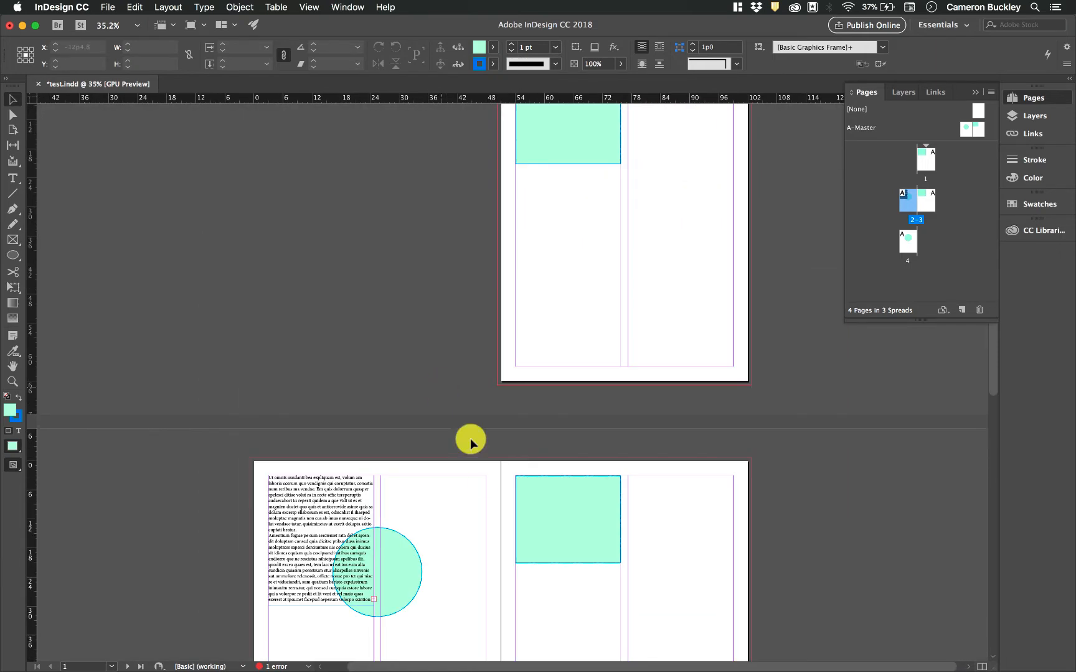
scroll(483, 480, down, 3)
scroll(490, 471, up, 3)
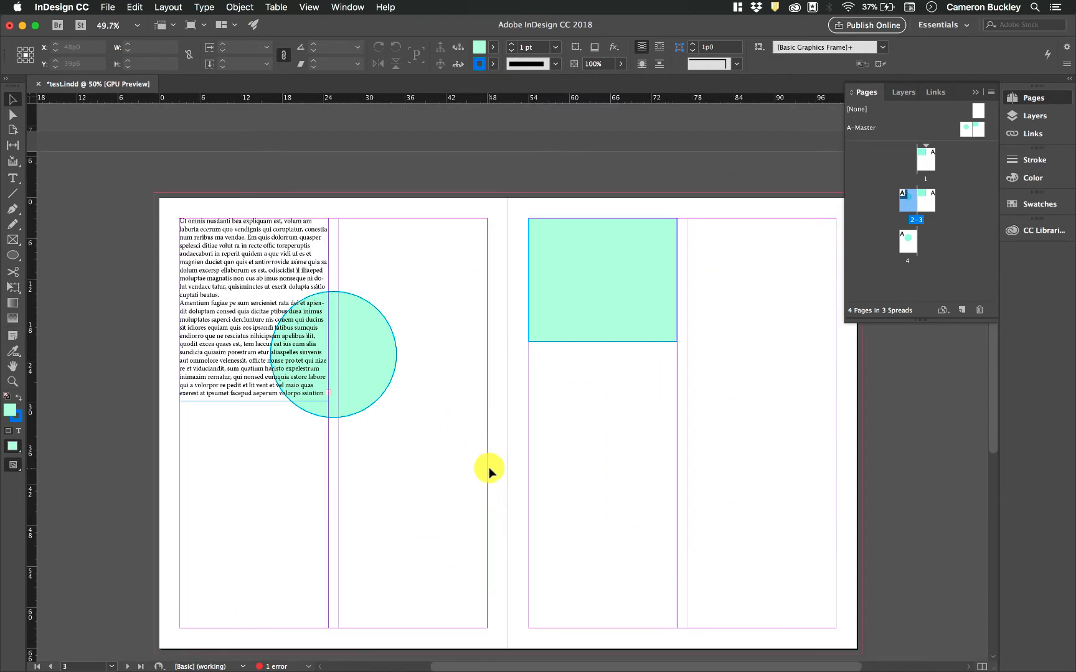
scroll(492, 451, down, 2)
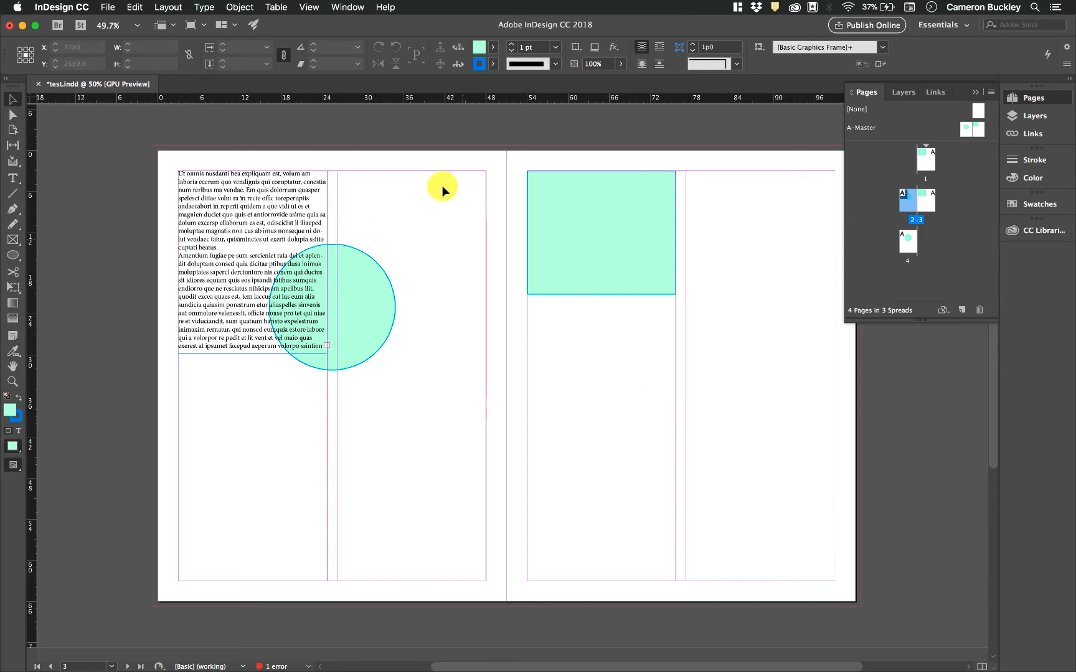
scroll(540, 277, up, 3)
scroll(541, 277, down, 5)
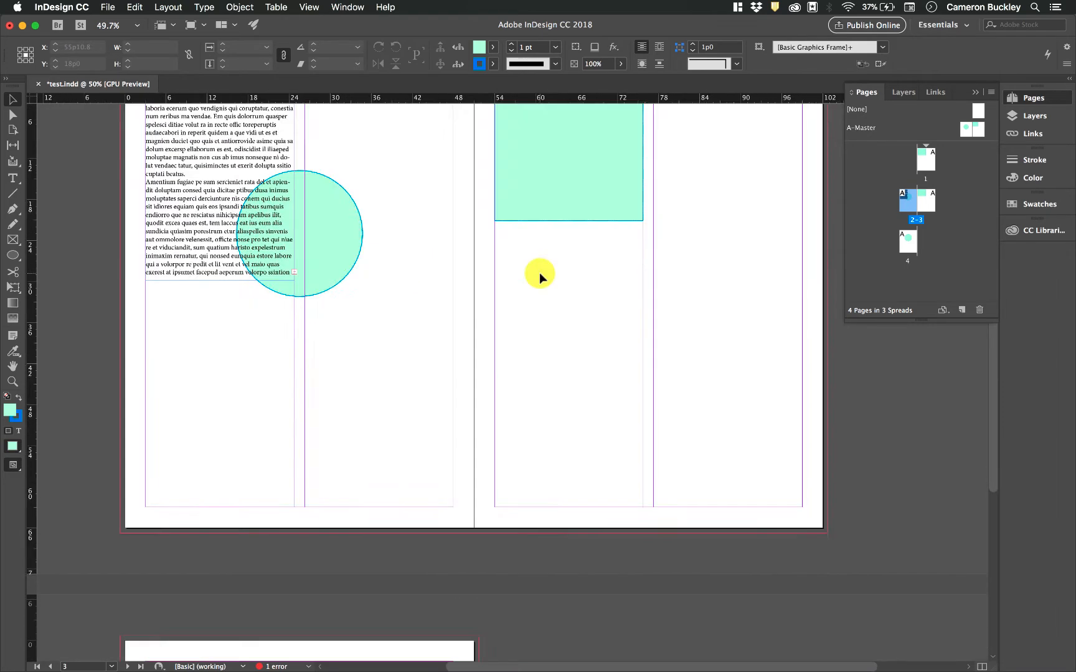
scroll(541, 277, up, 2)
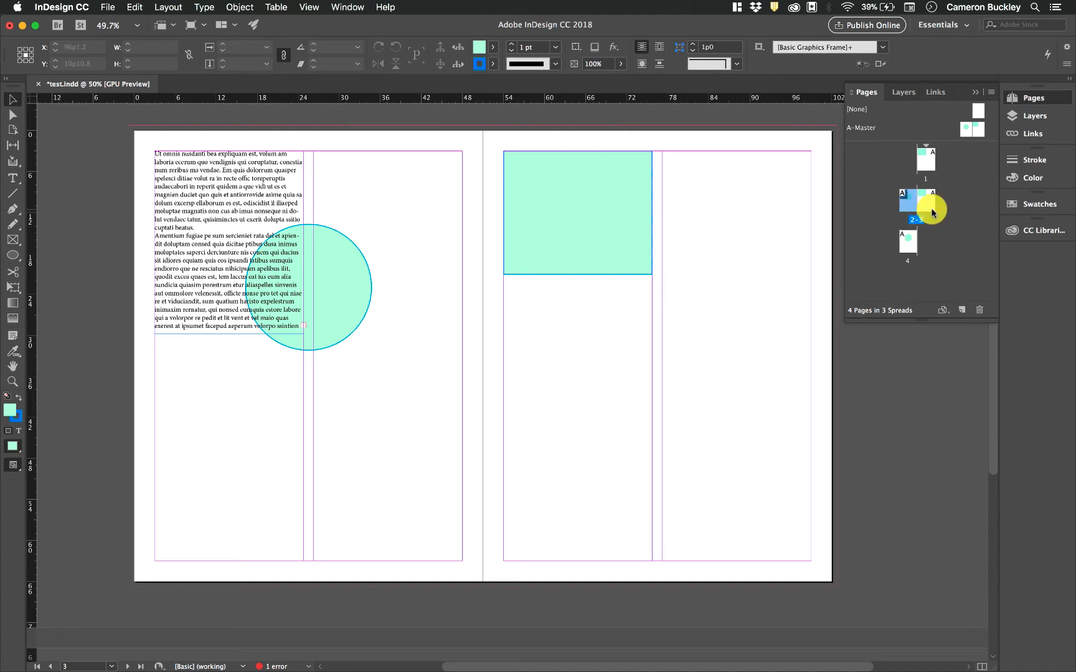
click(911, 210)
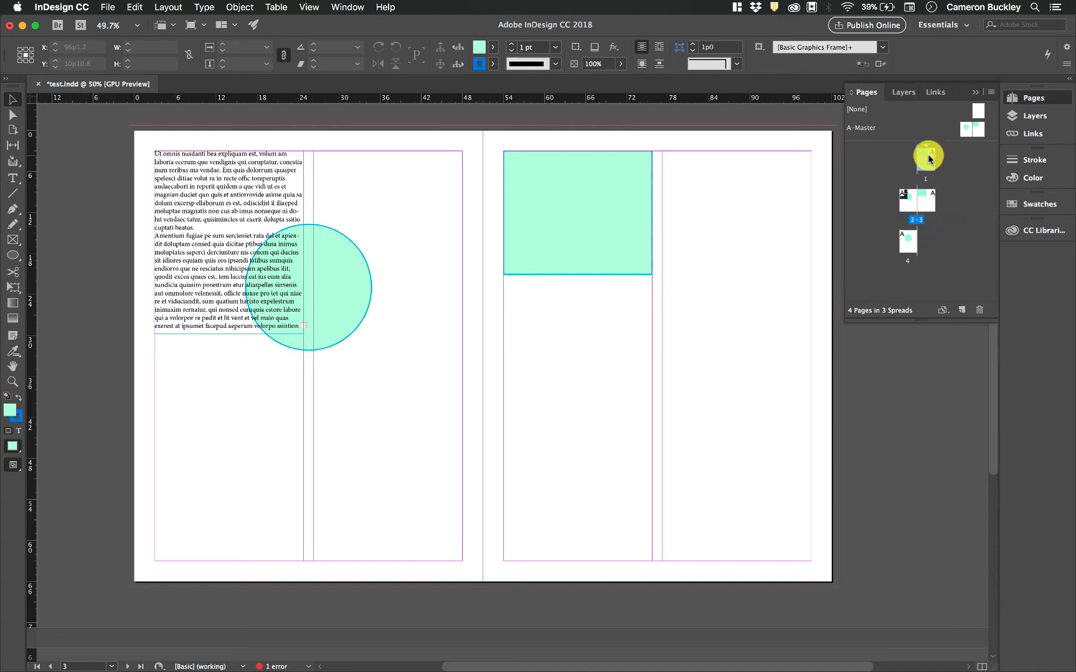
Delete the circle and the rectangle from the A-Master spread
double_click(965, 128)
click(621, 305)
key(Delete)
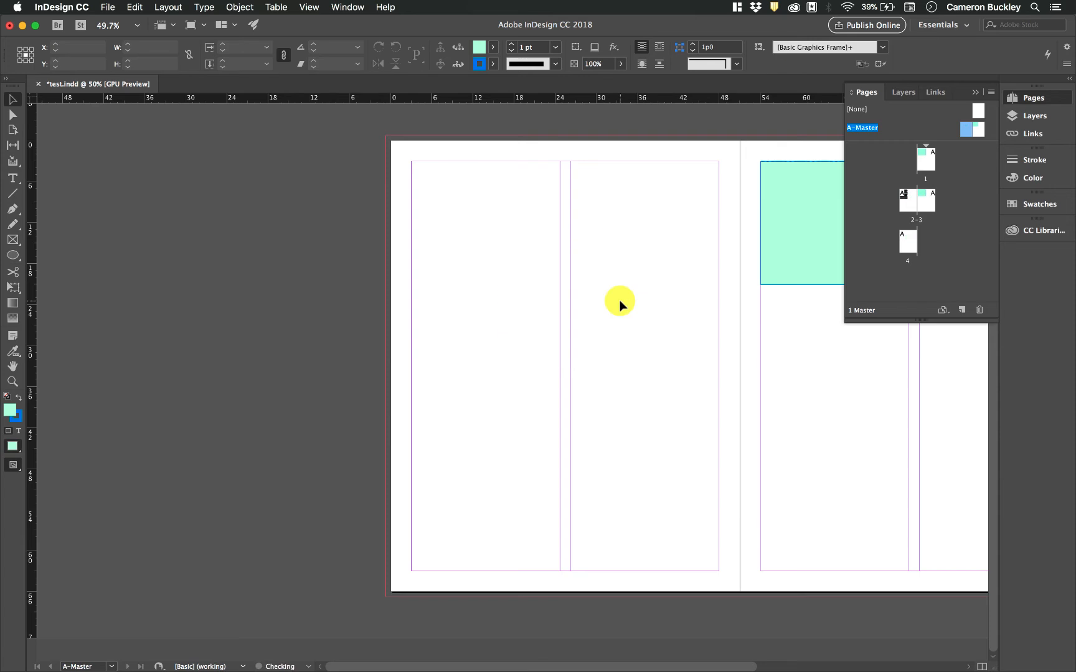
scroll(619, 302, right, 5)
click(715, 236)
key(Delete)
scroll(733, 301, right, 3)
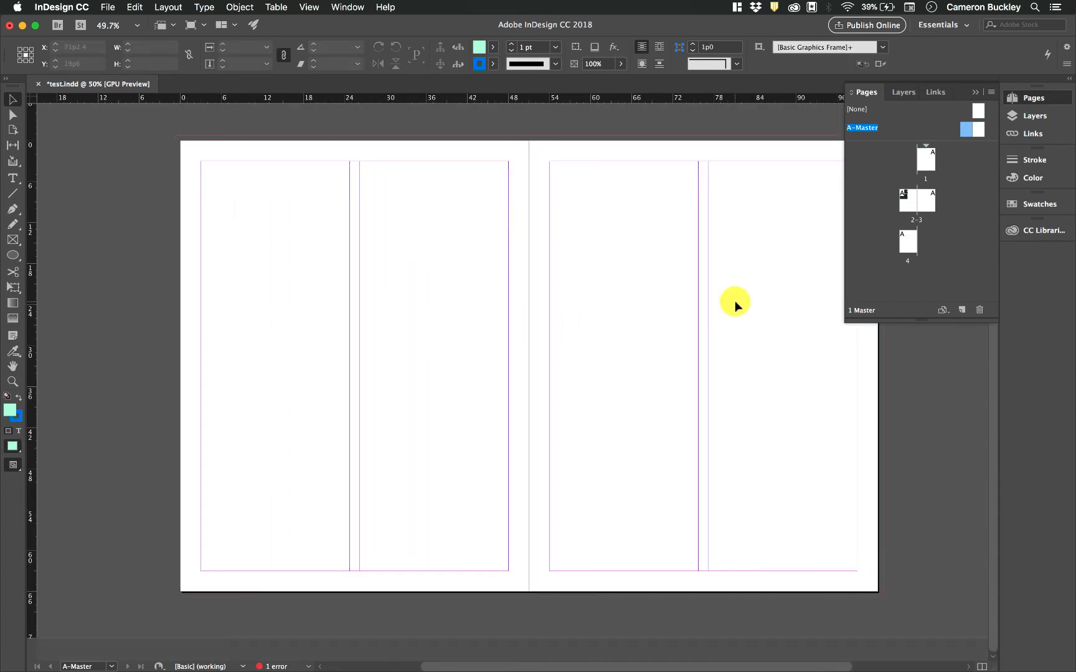
Create a one-page Letter master with prefix B, named front/back and based on no other master
right_click(946, 132)
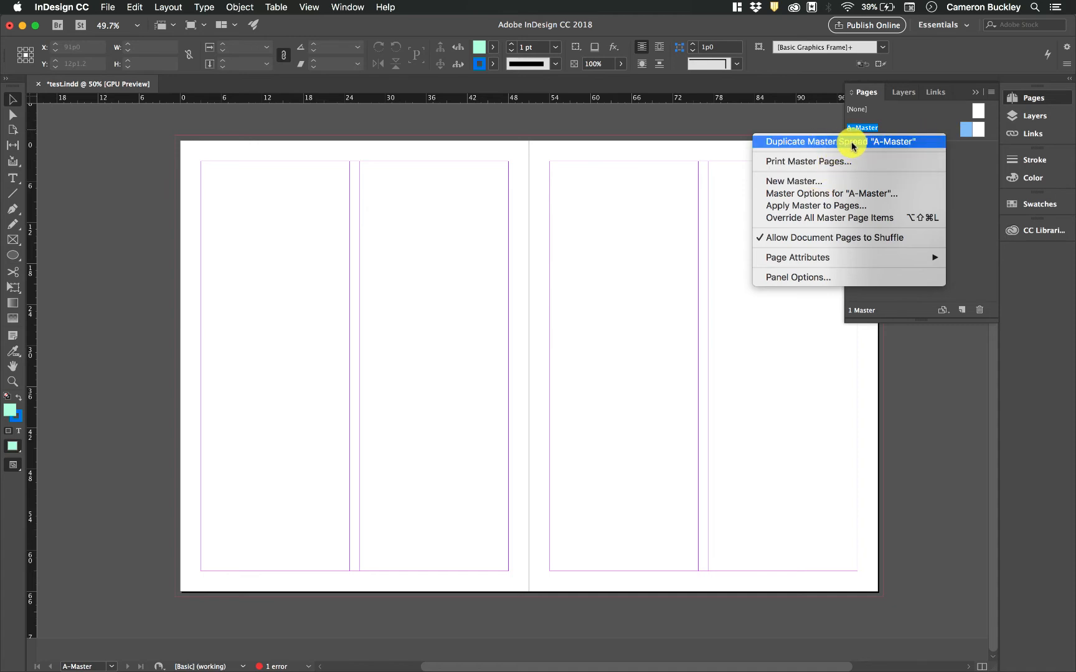
click(814, 182)
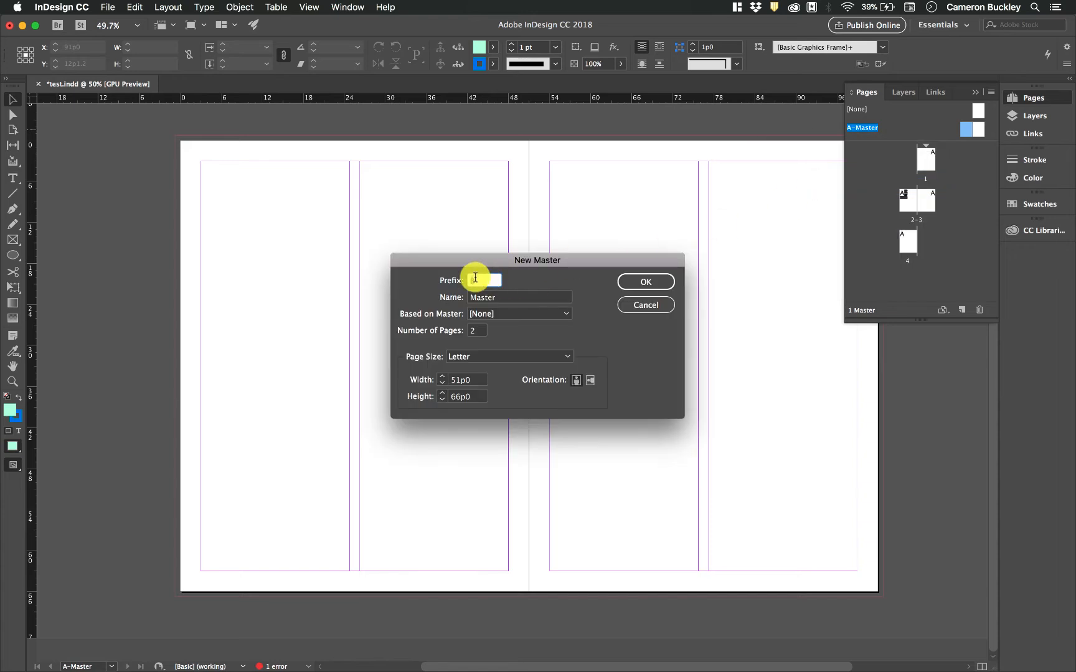
click(500, 298)
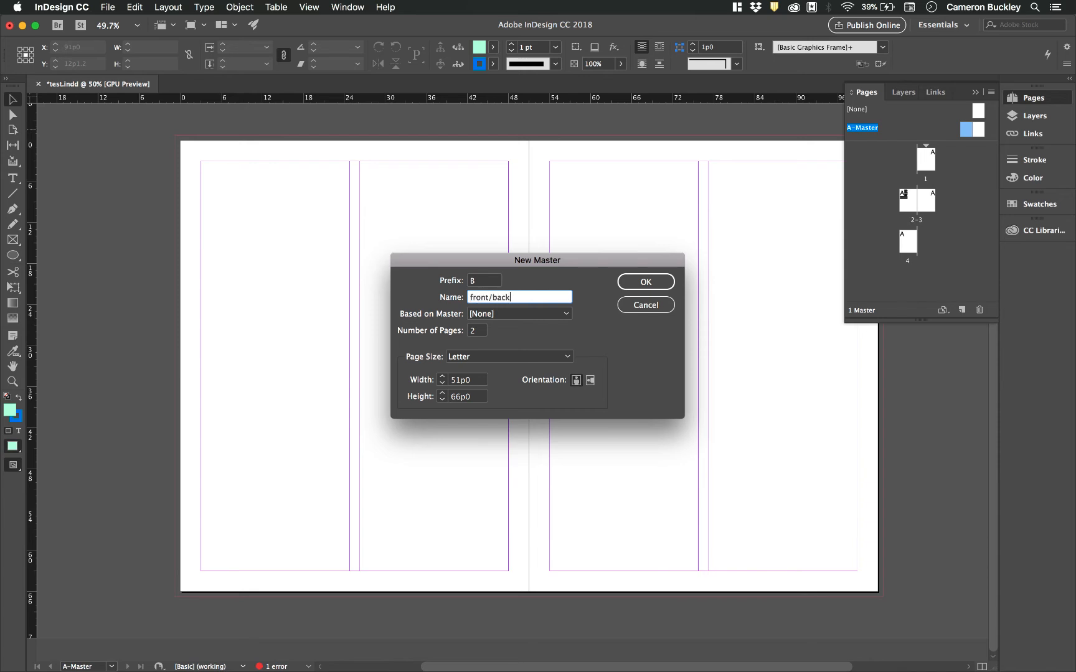
click(483, 331)
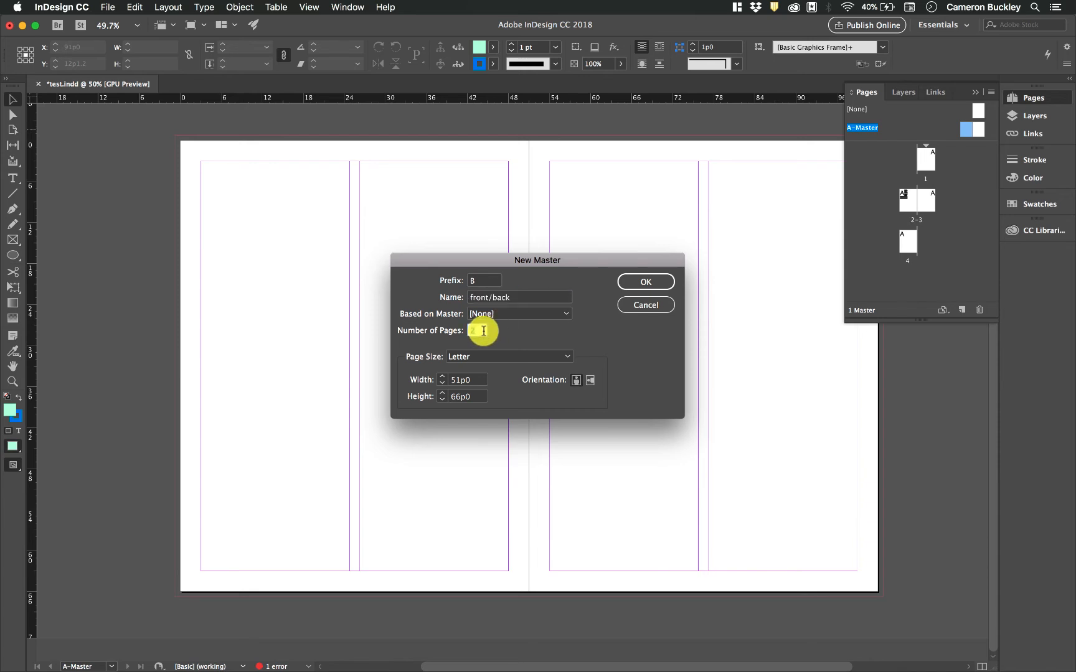
text(1)
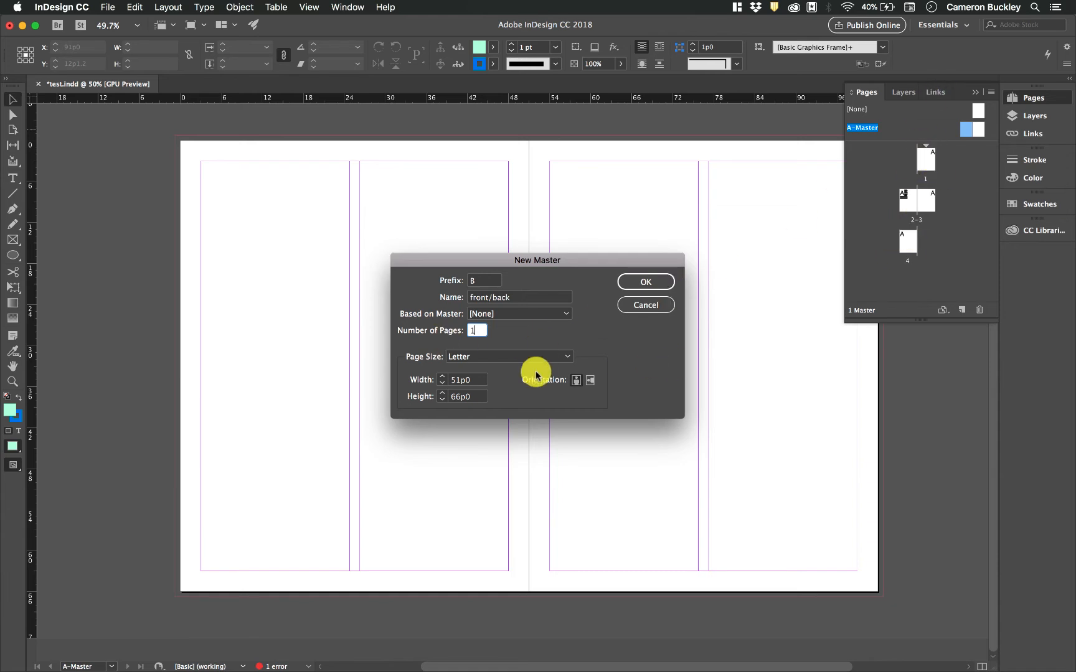
click(632, 287)
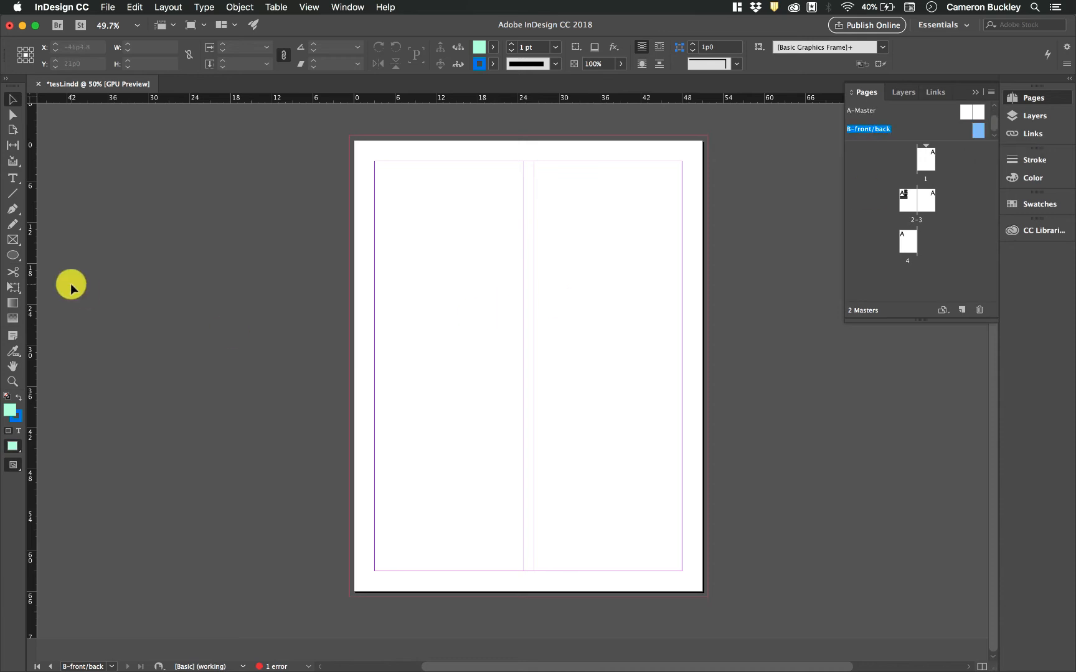
Set the default fill to the R=219 G=85 B=119 swatch and the stroke to None
click(1033, 229)
click(1049, 203)
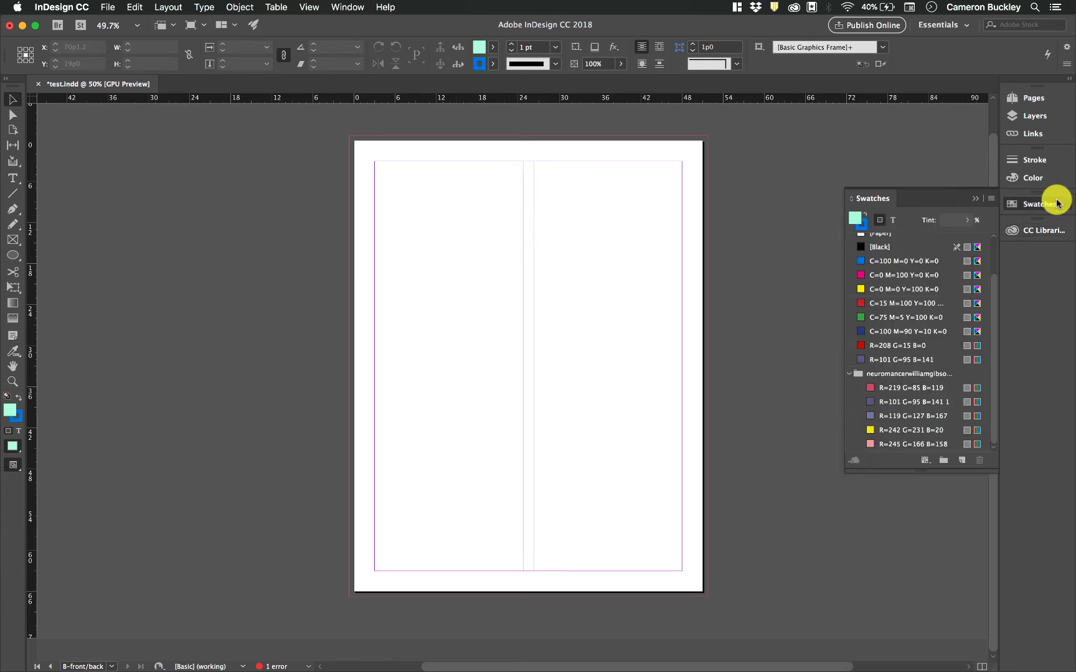
click(893, 404)
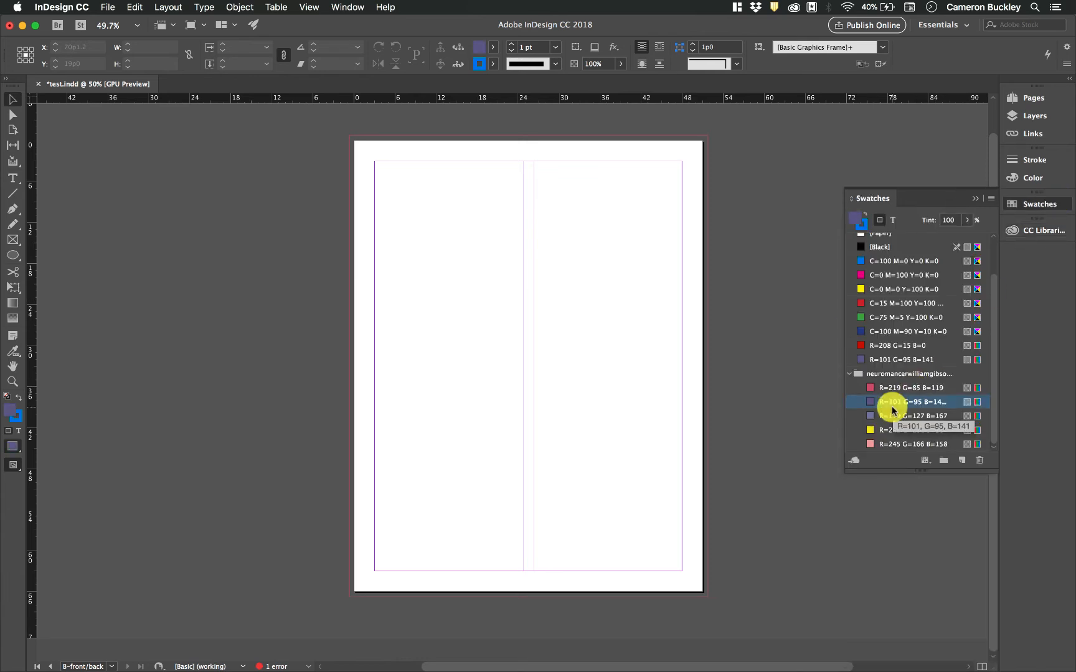
click(895, 415)
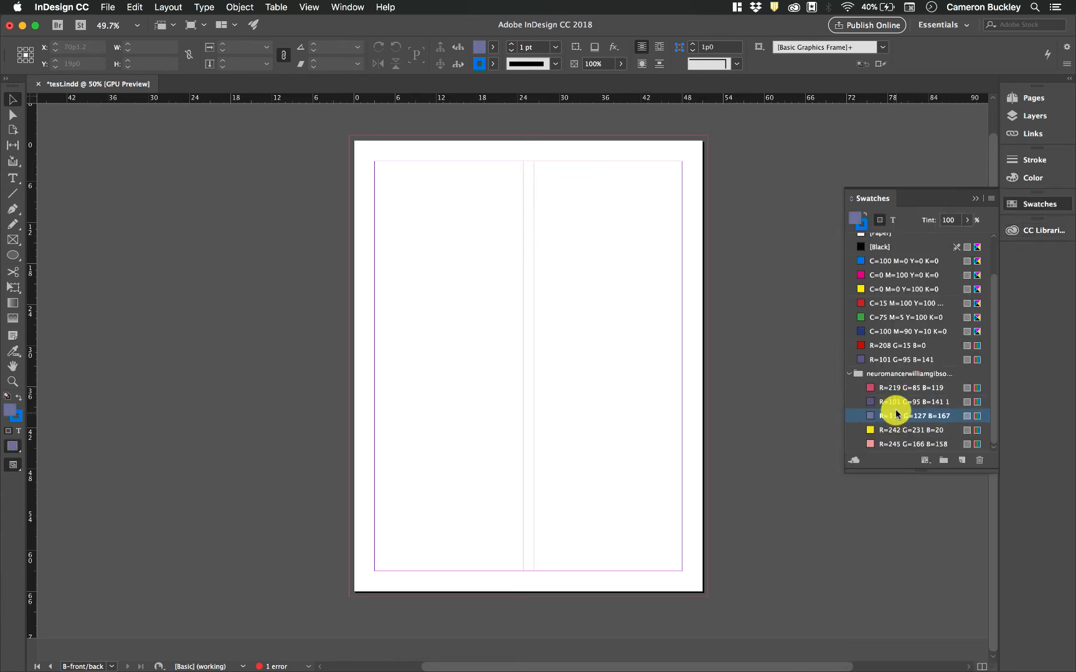
click(893, 387)
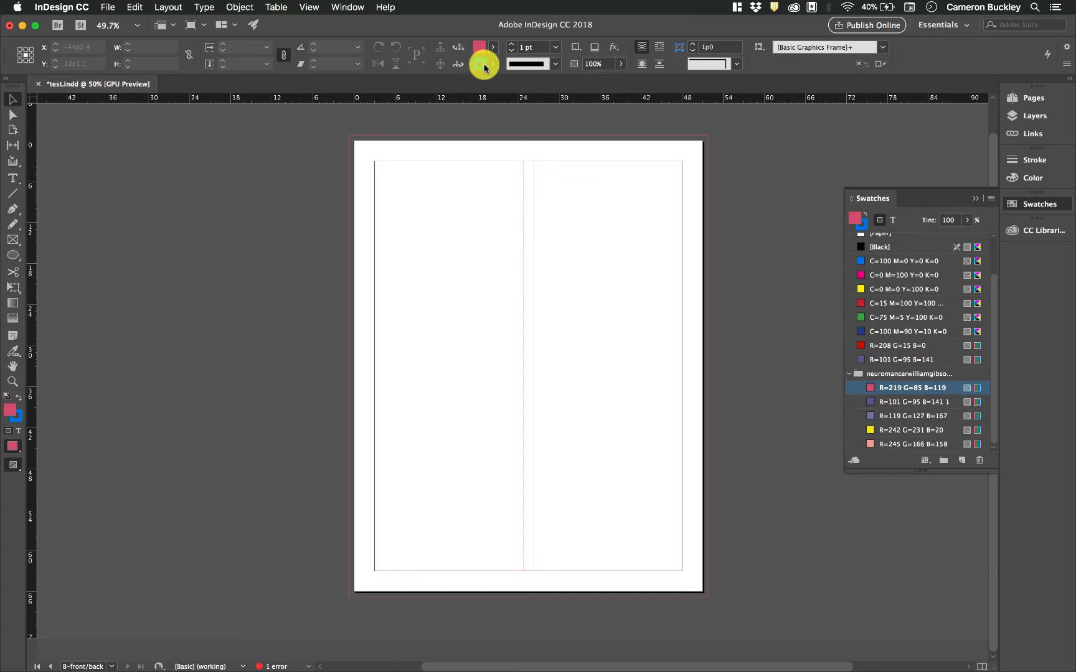
click(483, 65)
click(383, 103)
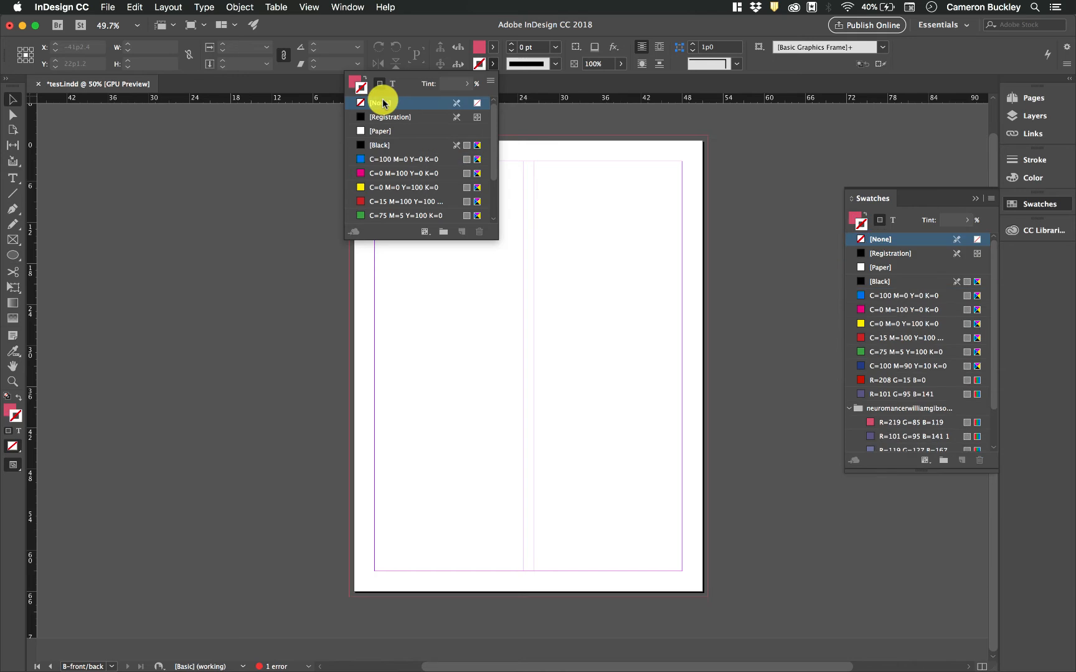
click(491, 63)
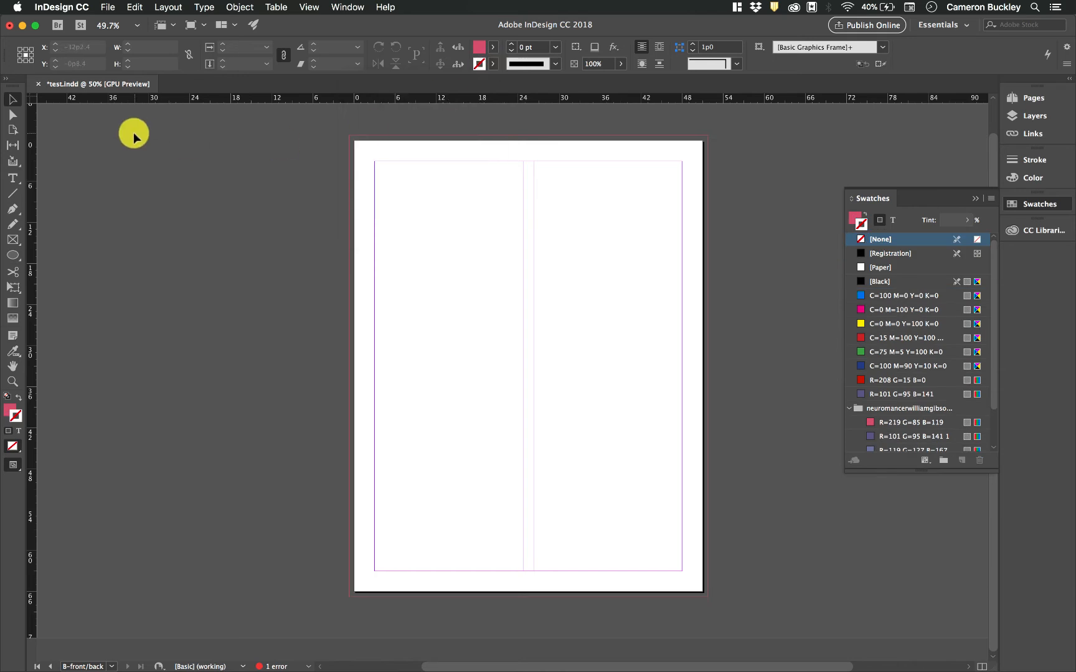
Draw a rectangle over the whole front/back master page out to the bleed, and adjust it to 52p6 by 67p6
drag(17, 256, 46, 271)
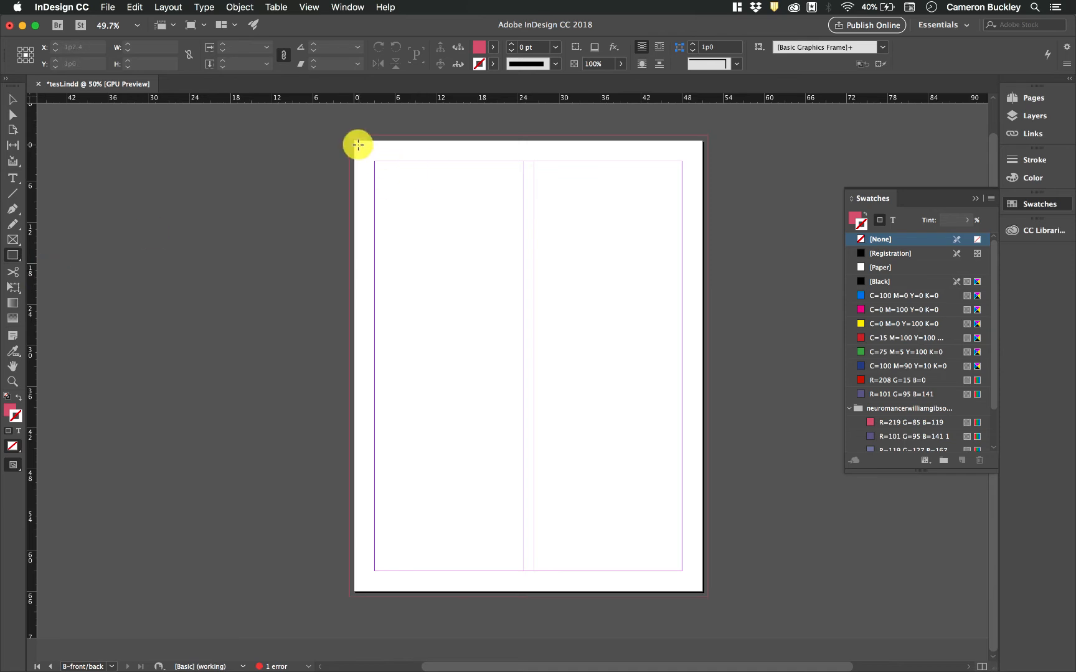
drag(348, 135, 709, 596)
click(9, 100)
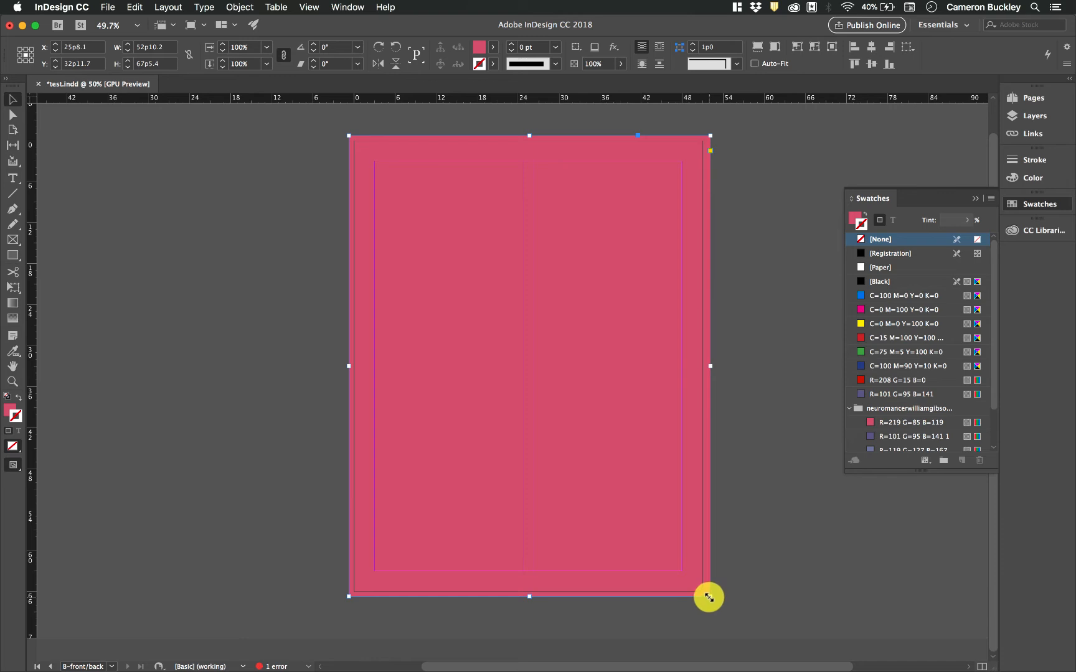
drag(707, 598, 707, 597)
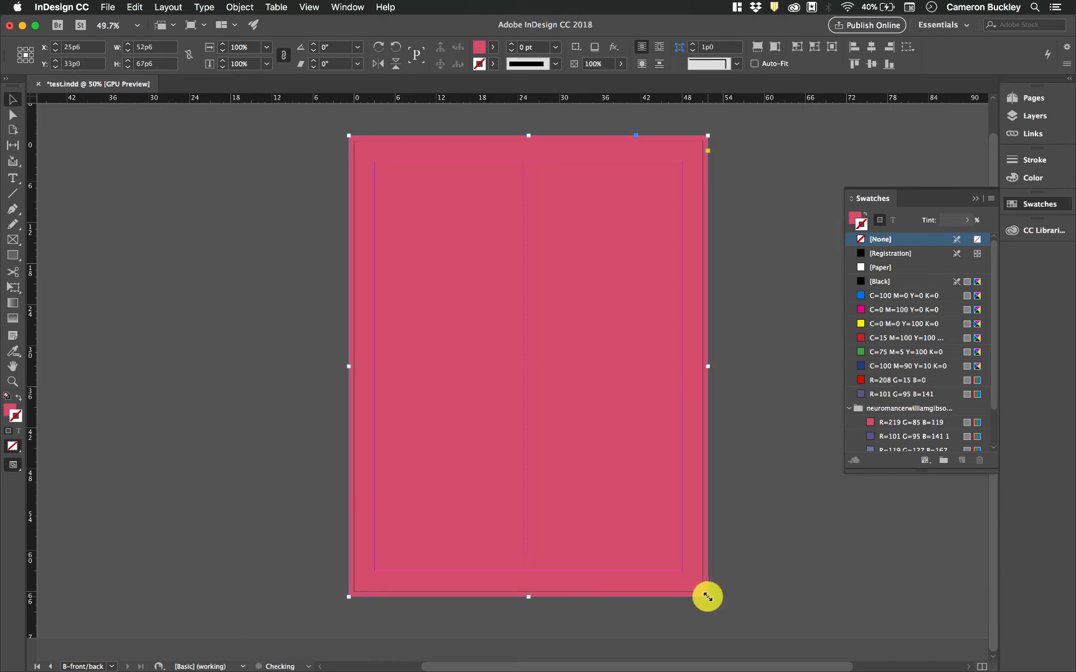
Draw two horizontal 10 pt R=242 G=231 B=20 lines, about 62p1 and 65p8 long, along the master page's top and bottom margins
click(12, 193)
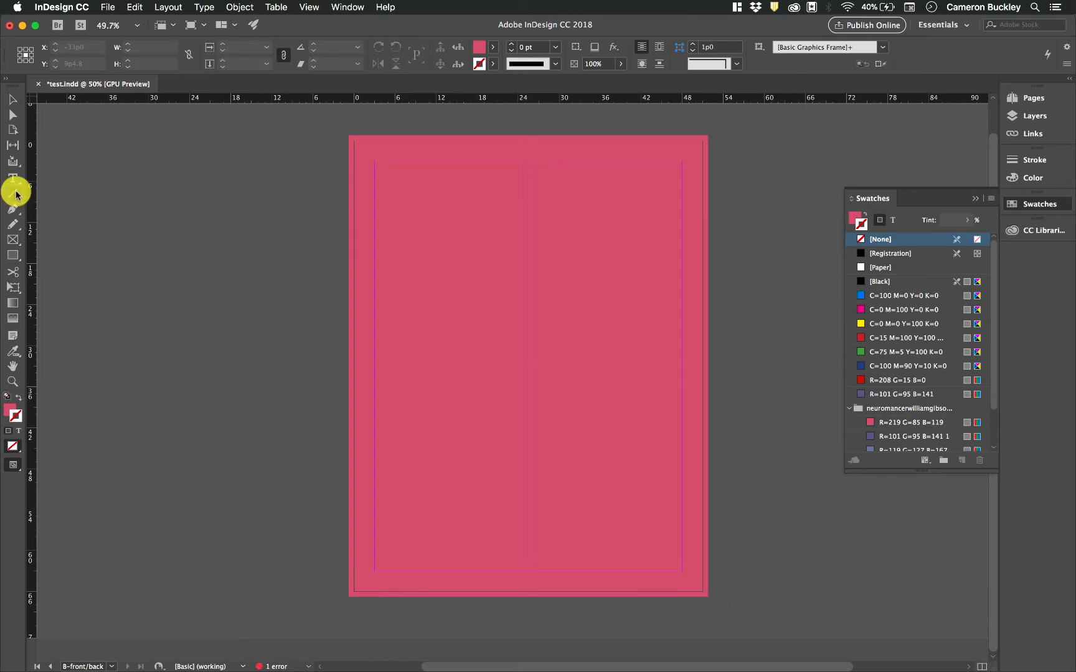
click(10, 410)
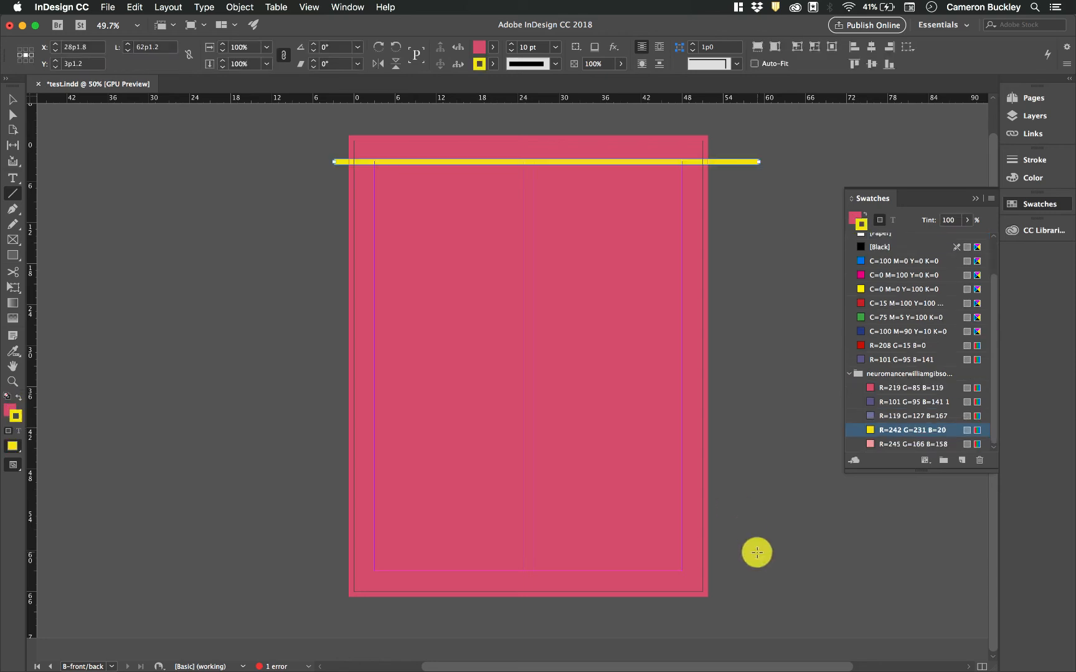
mouse_move(759, 567)
mouse_down()
mouse_move(312, 552)
mouse_move(309, 567)
mouse_up()
click(14, 101)
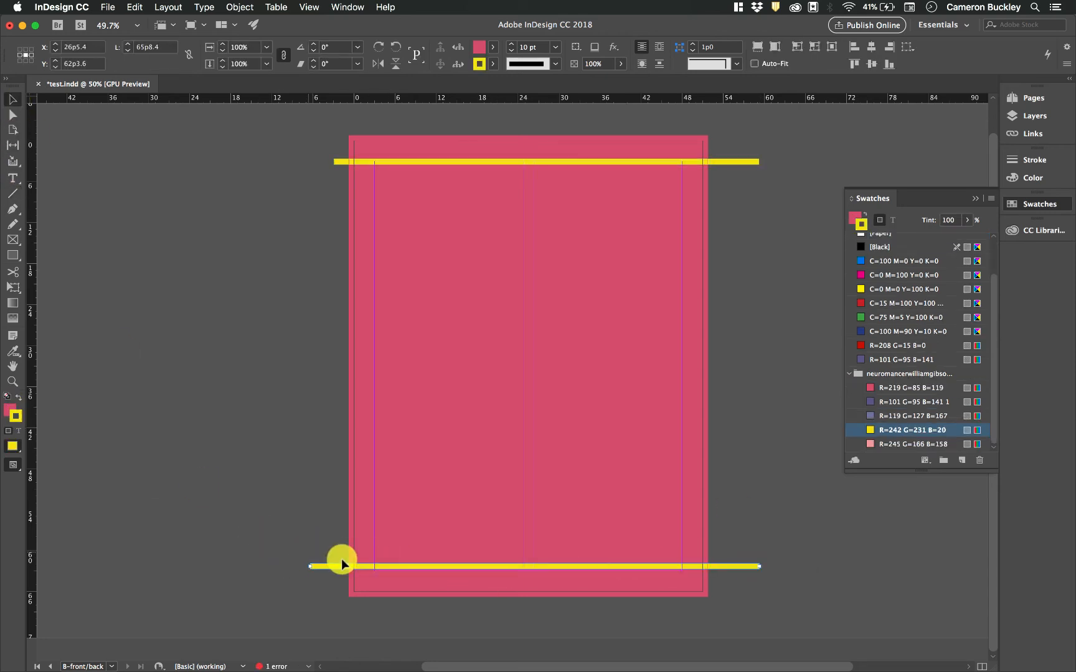
drag(343, 568, 343, 571)
click(285, 185)
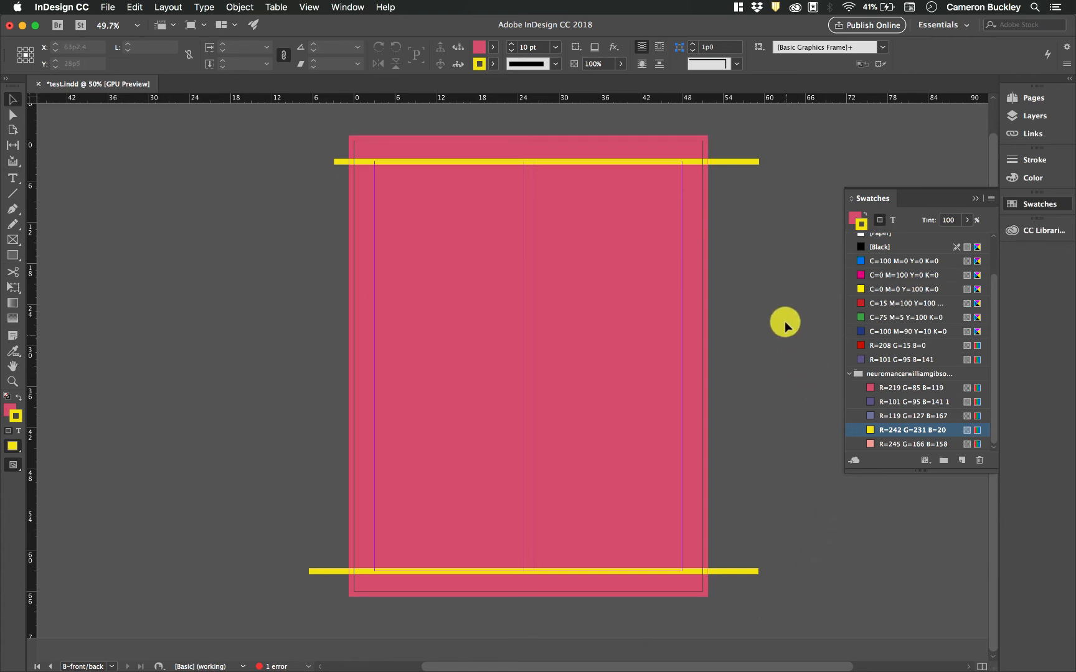
Apply the B-front/back master to document pages 1 and 4
click(1030, 105)
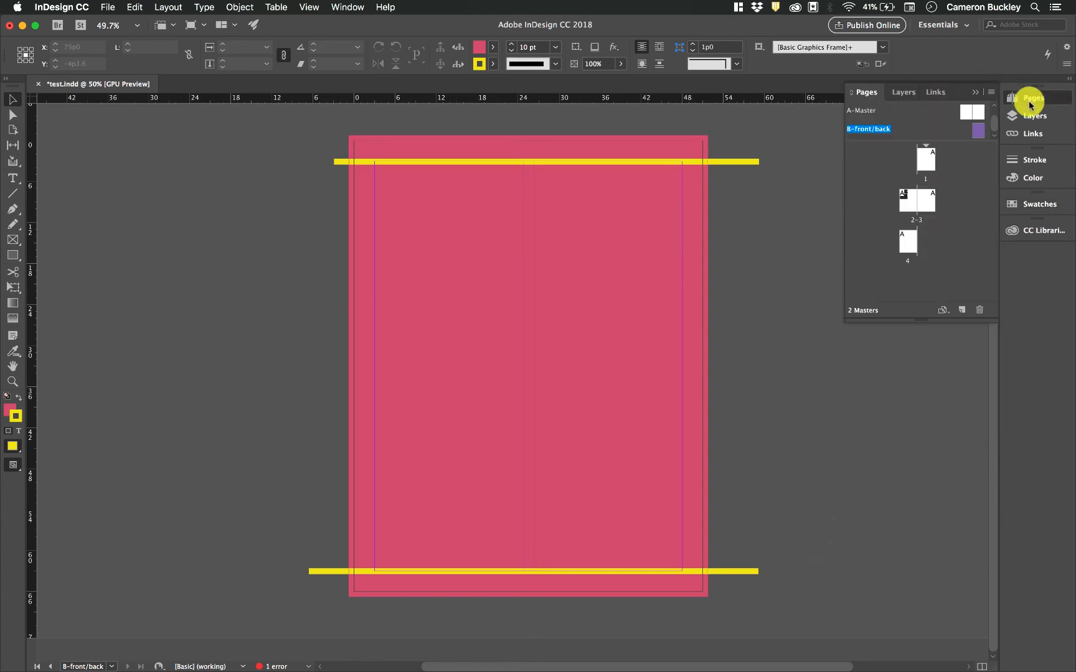
double_click(981, 133)
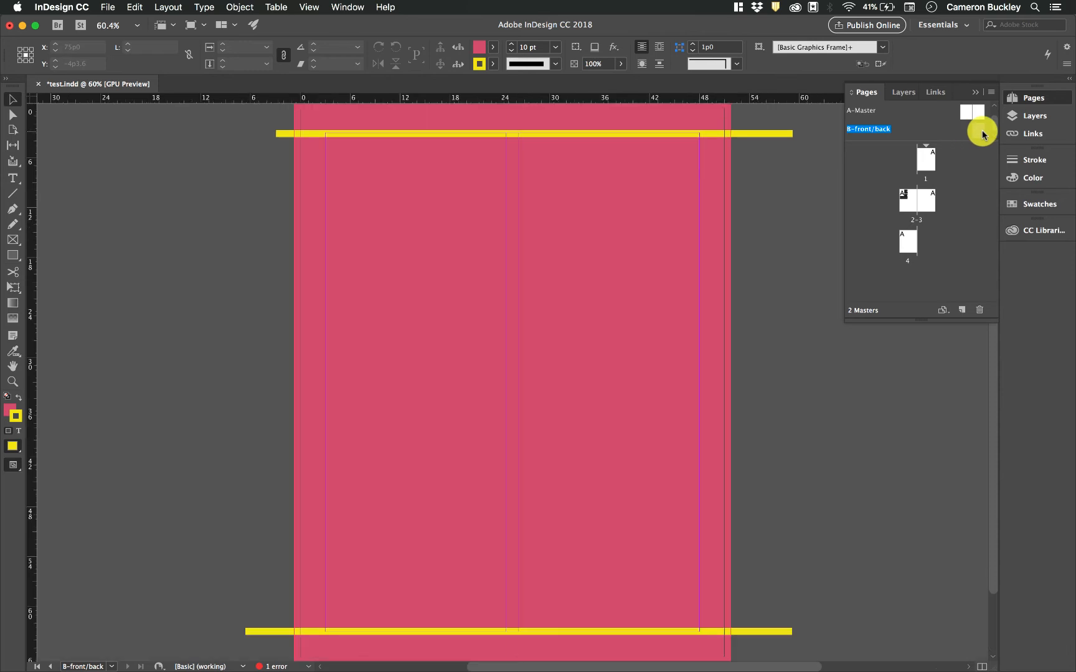
scroll(737, 276, down, 5)
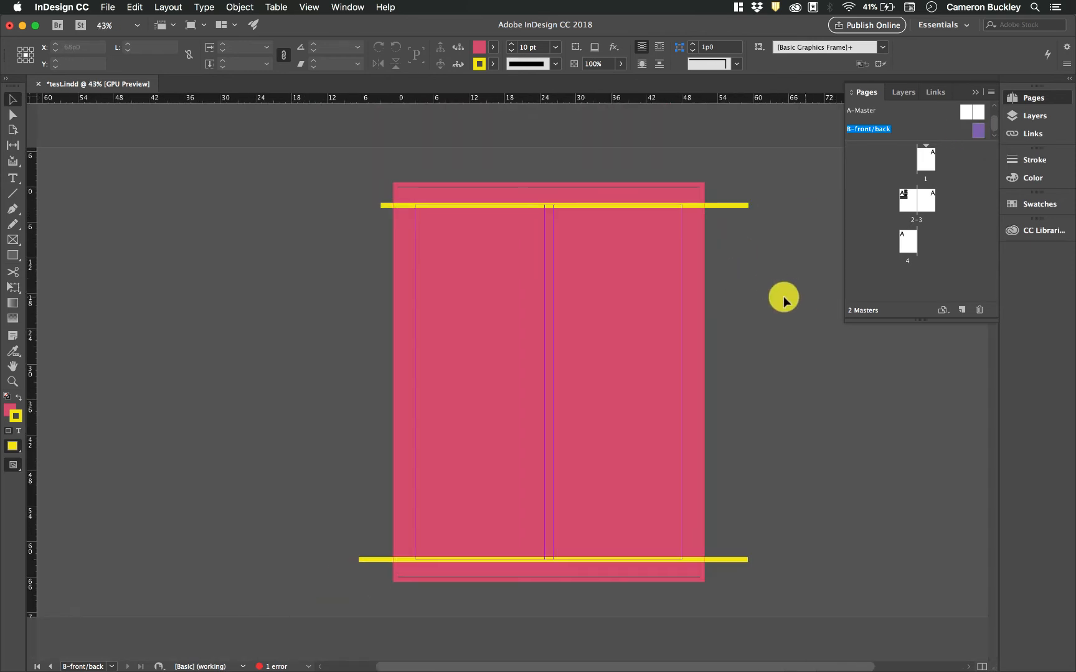
scroll(773, 302, right, 1)
scroll(773, 303, right, 2)
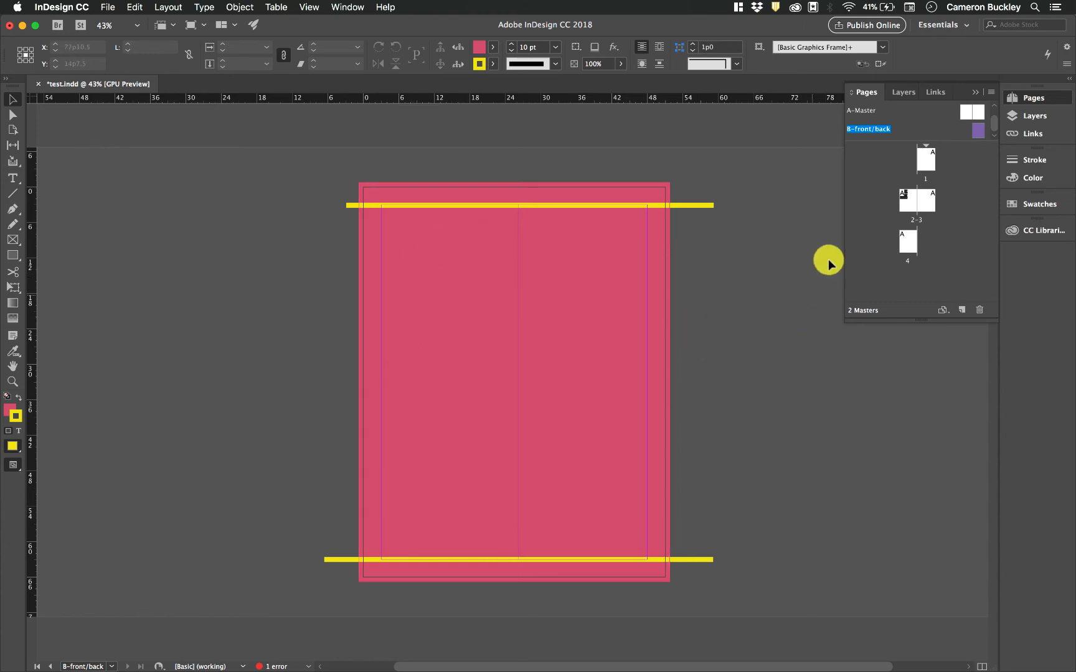
click(934, 160)
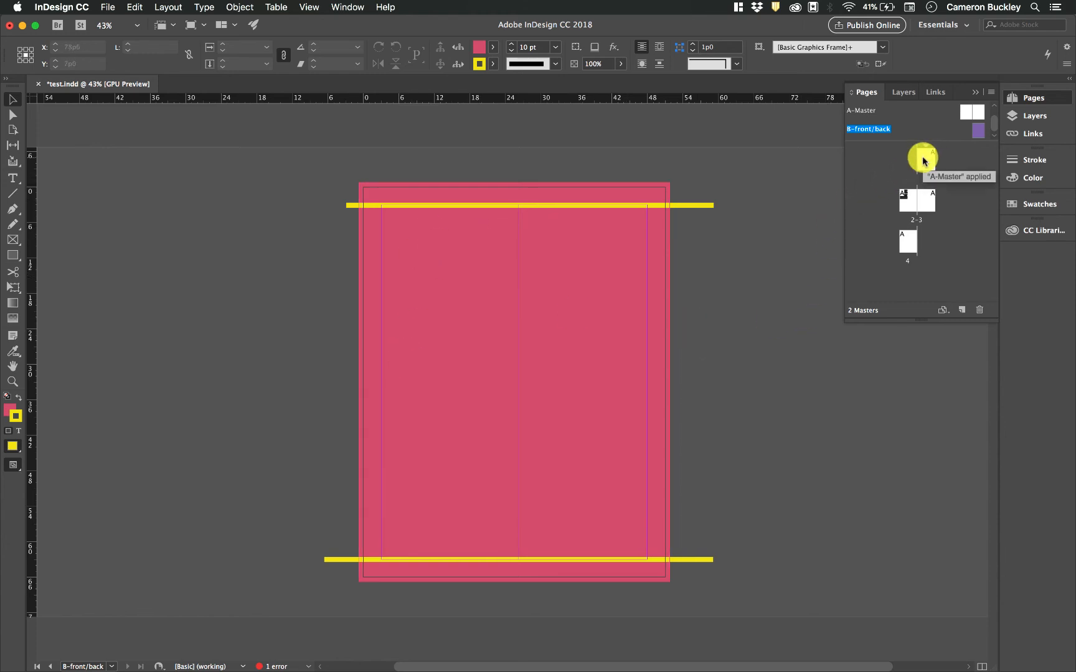
right_click(922, 160)
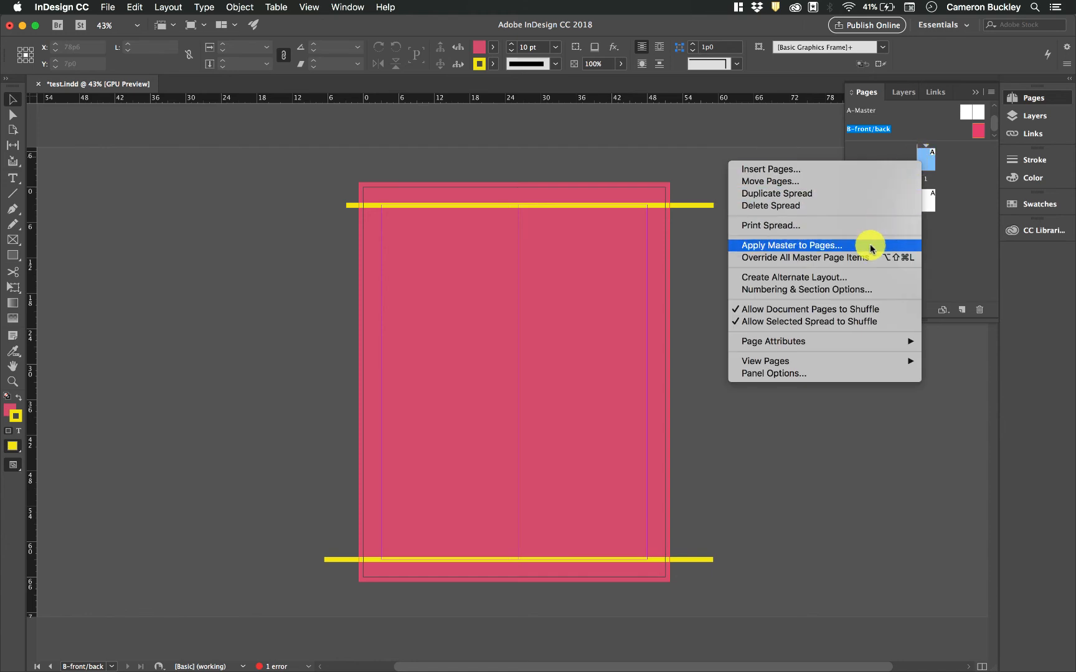
click(832, 244)
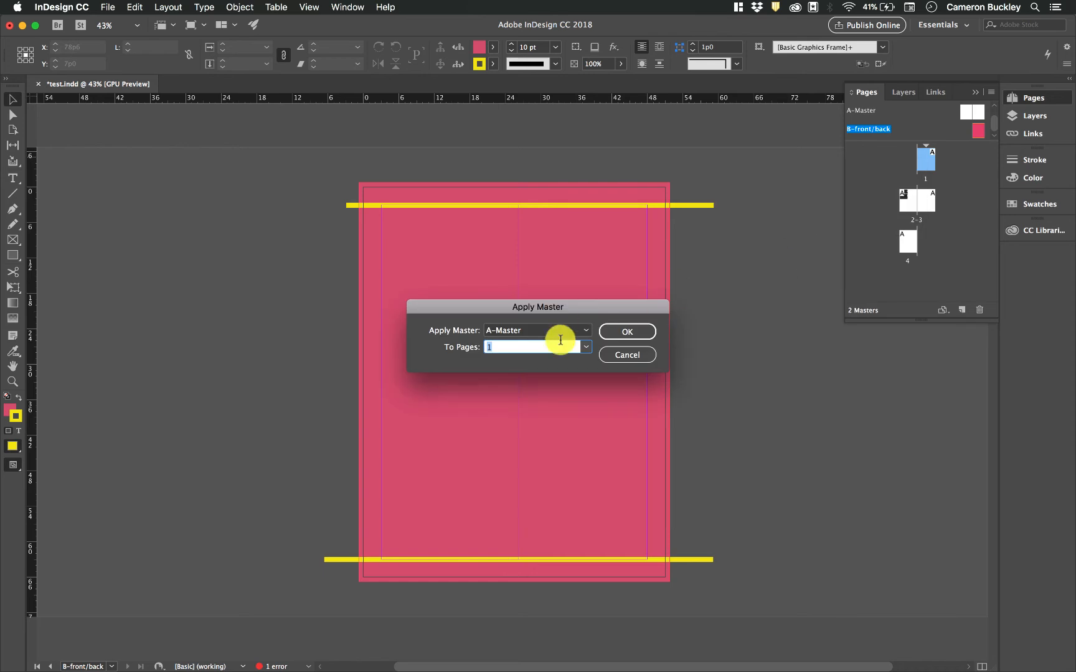
click(579, 331)
click(551, 369)
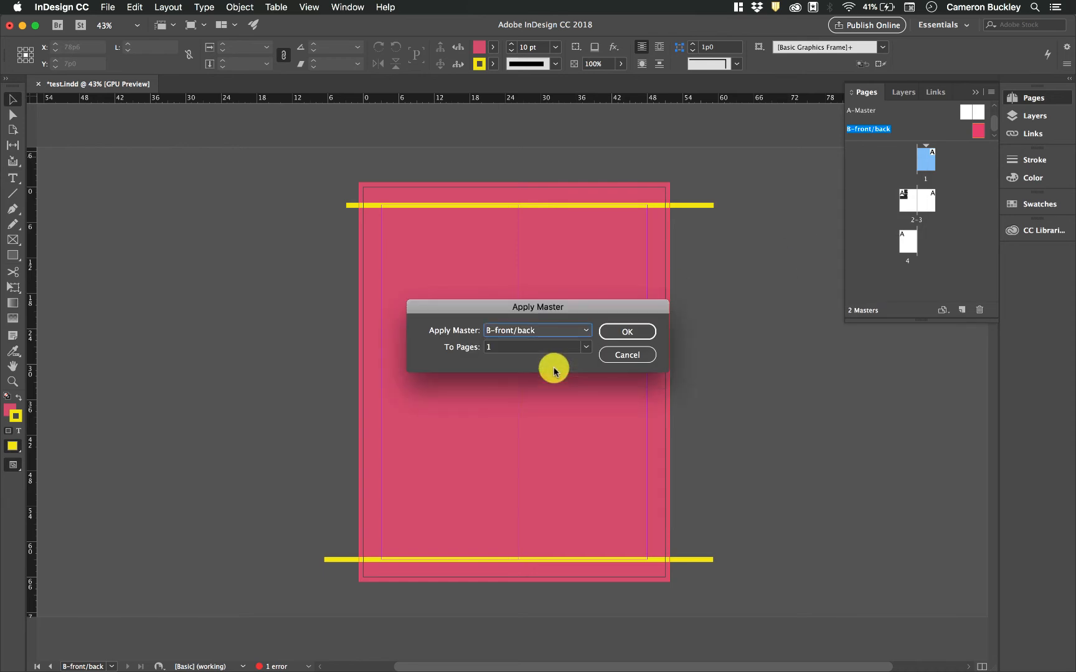
click(585, 347)
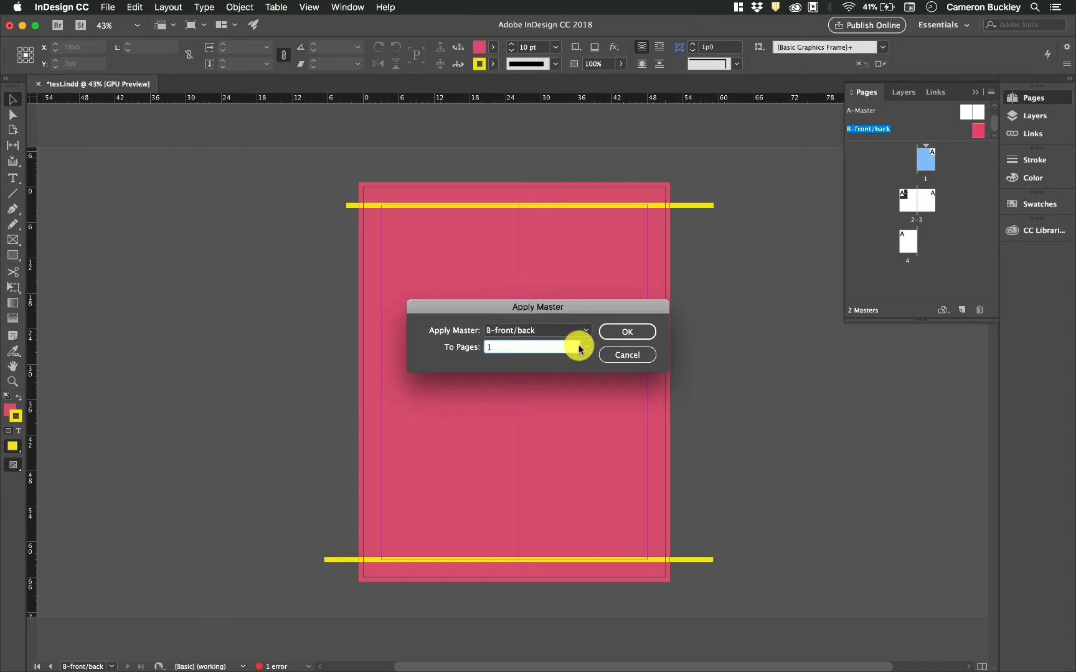
click(533, 347)
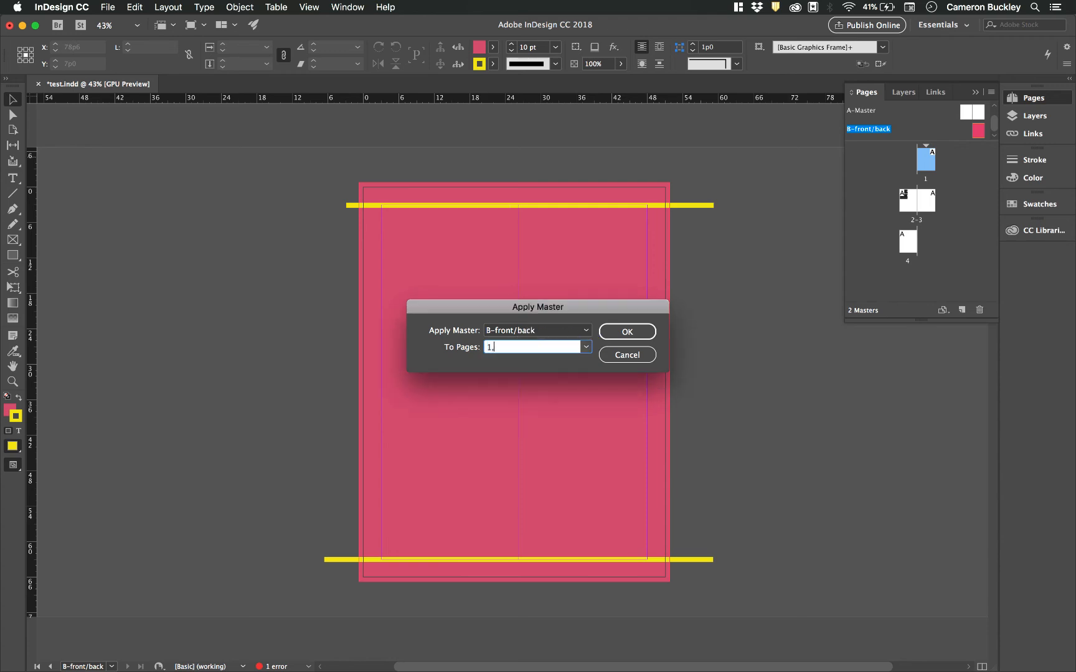
click(647, 332)
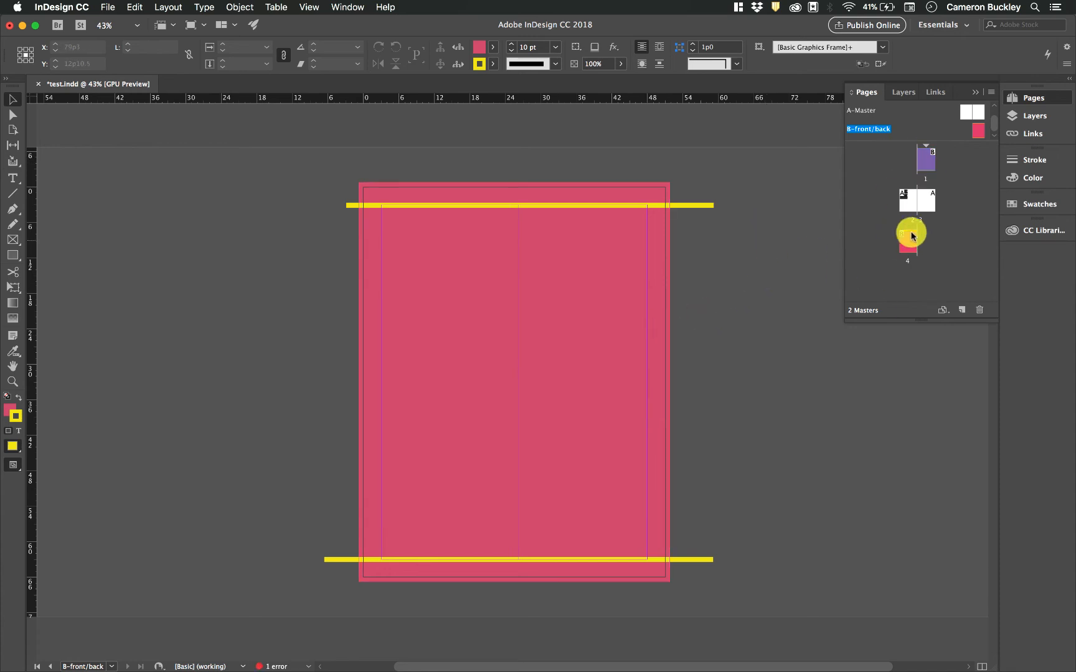
Apply the B-front/back master to the continuous page range from 1 to 4
right_click(922, 153)
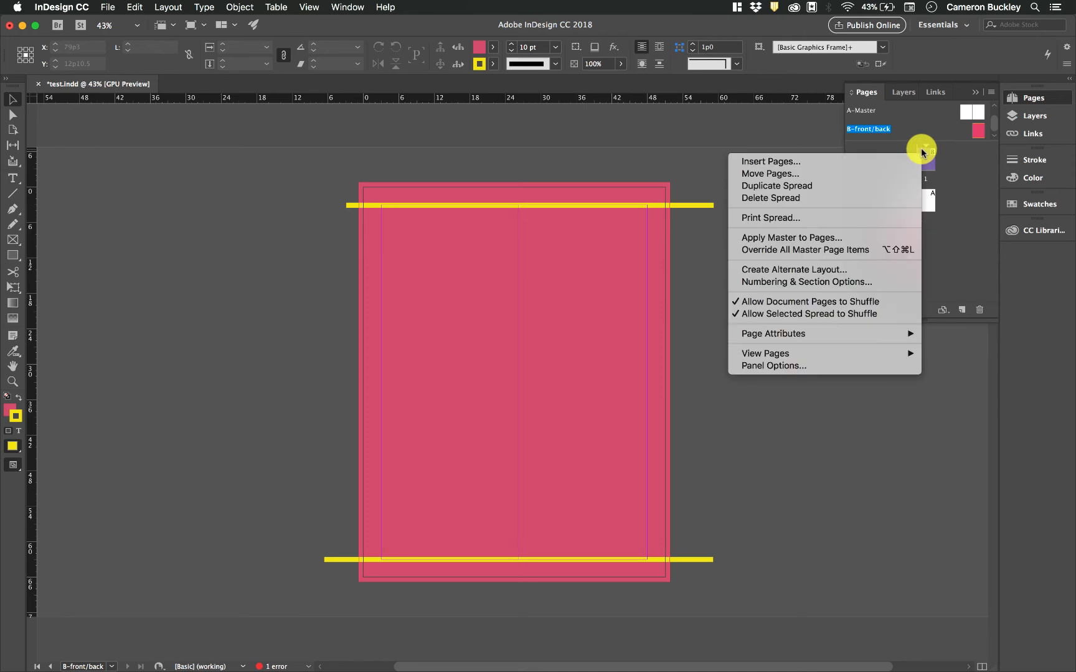
click(848, 237)
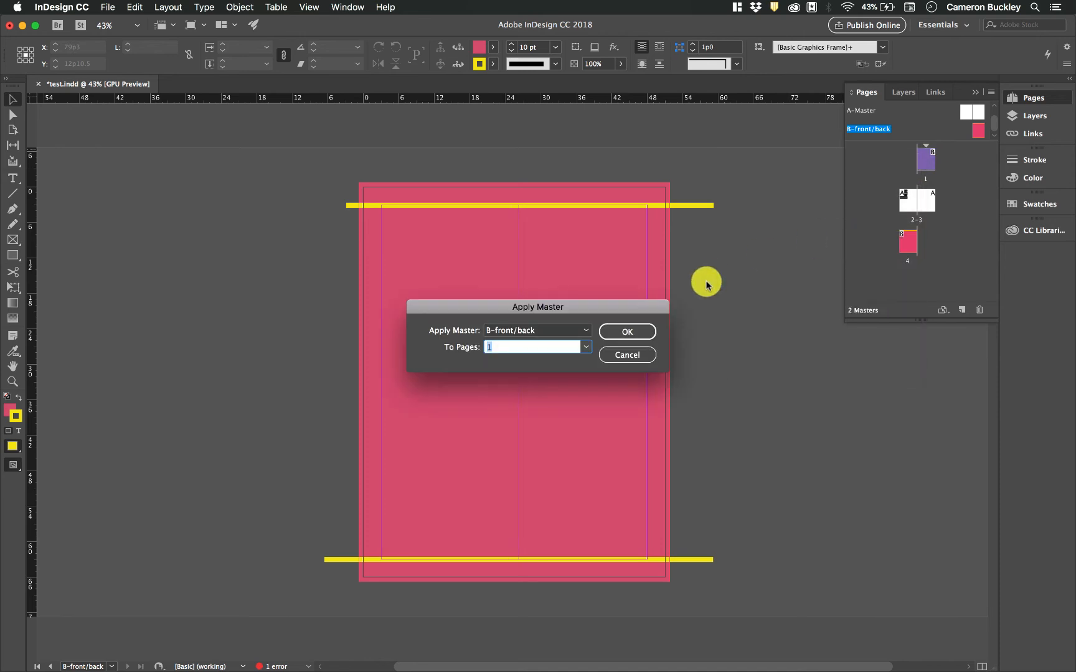
click(521, 348)
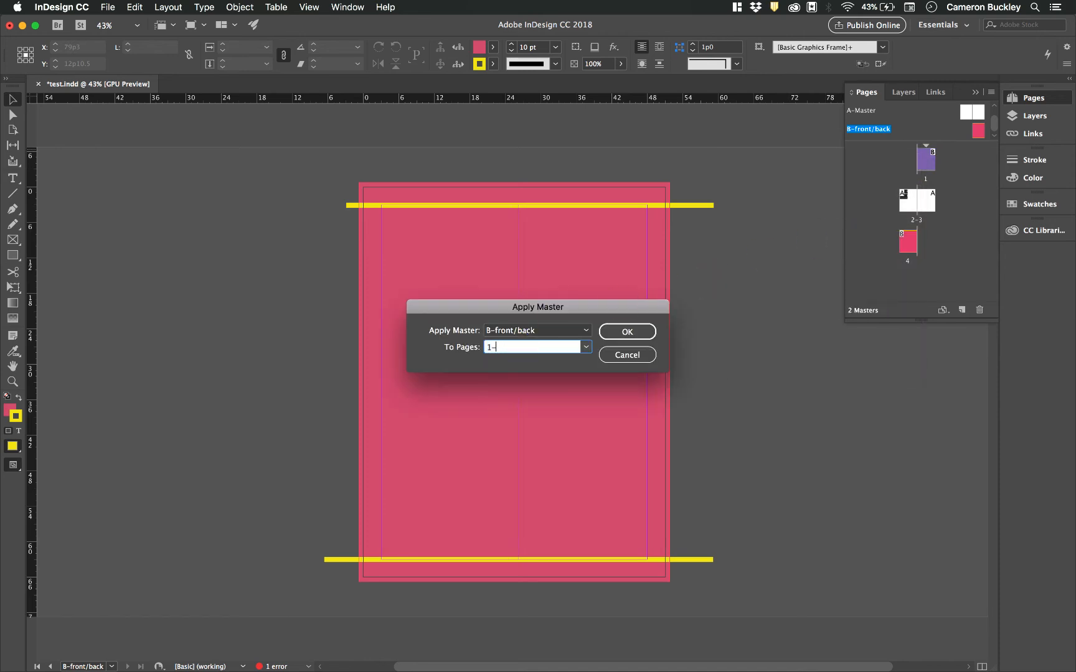
key(Return)
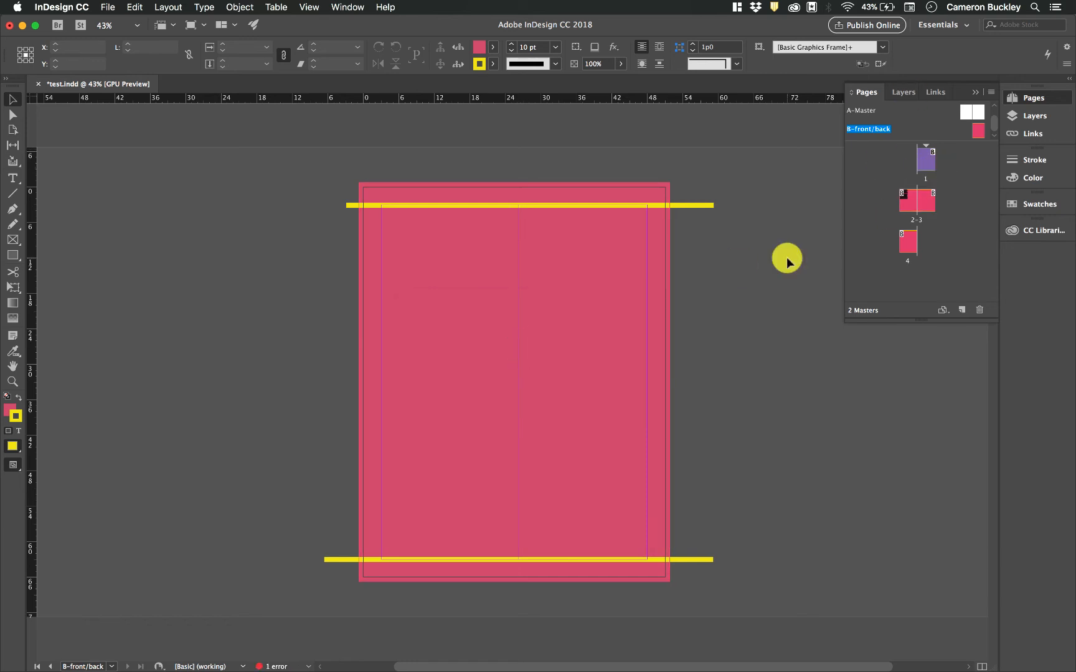
Go to page 1 and look through all document pages to check how the applied B-front/back master appears
scroll(791, 276, right, 1)
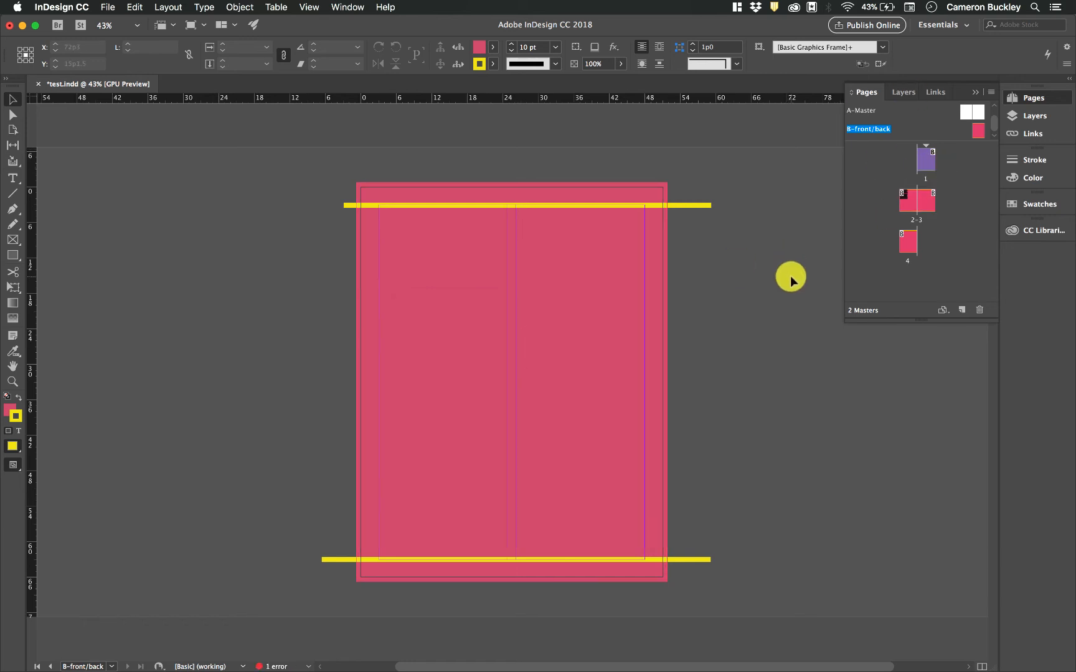
double_click(924, 161)
scroll(772, 305, down, 10)
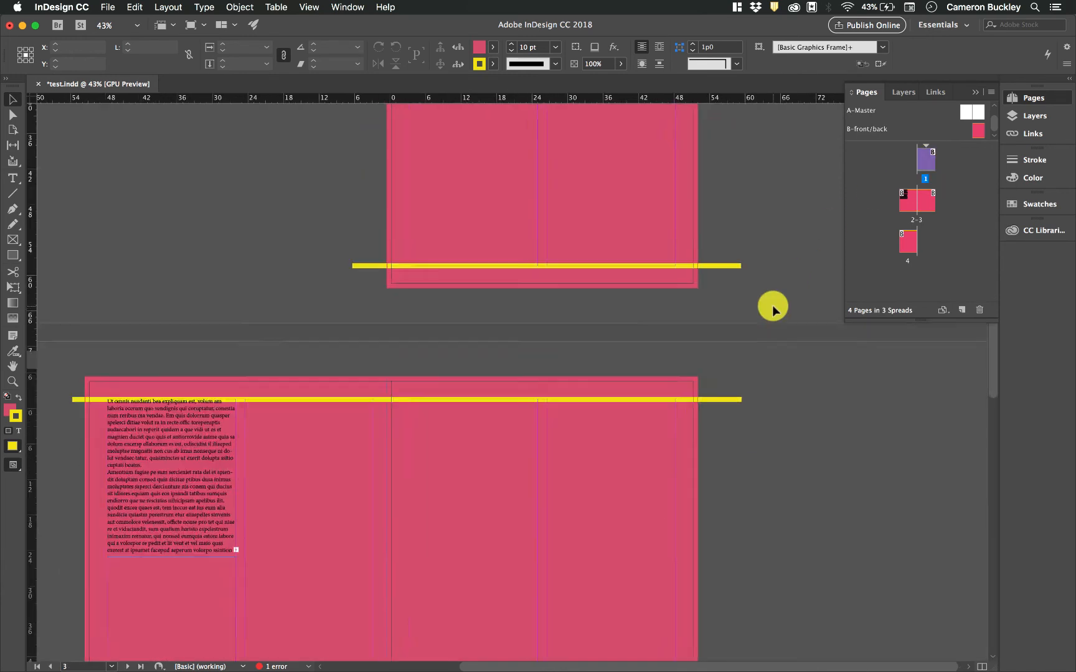
scroll(772, 305, down, 4)
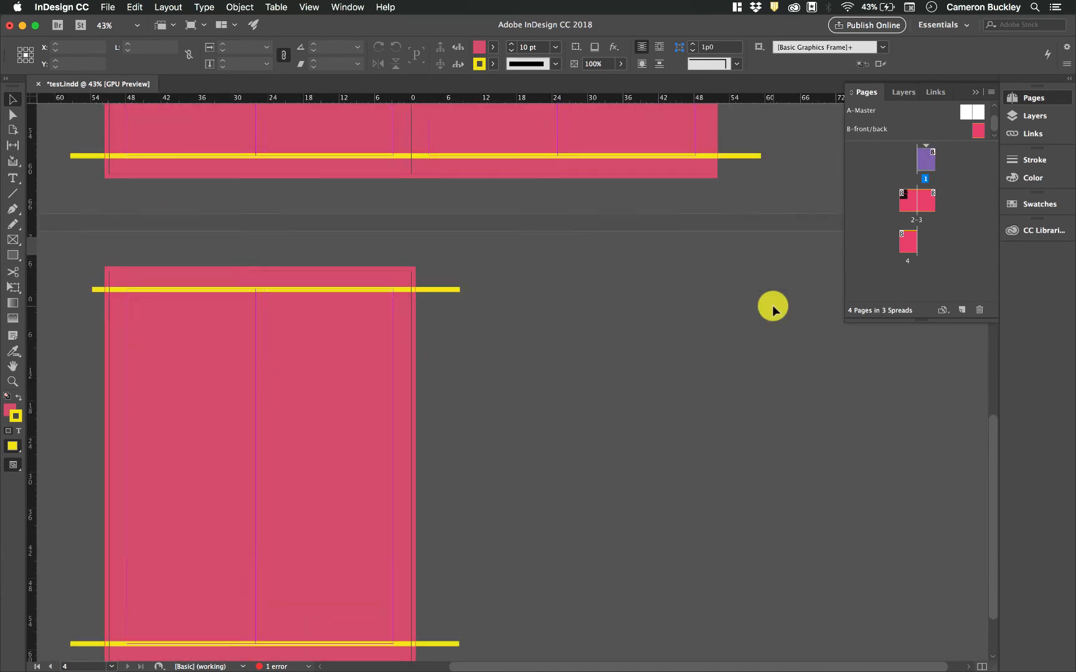
scroll(773, 305, up, 10)
scroll(773, 305, up, 3)
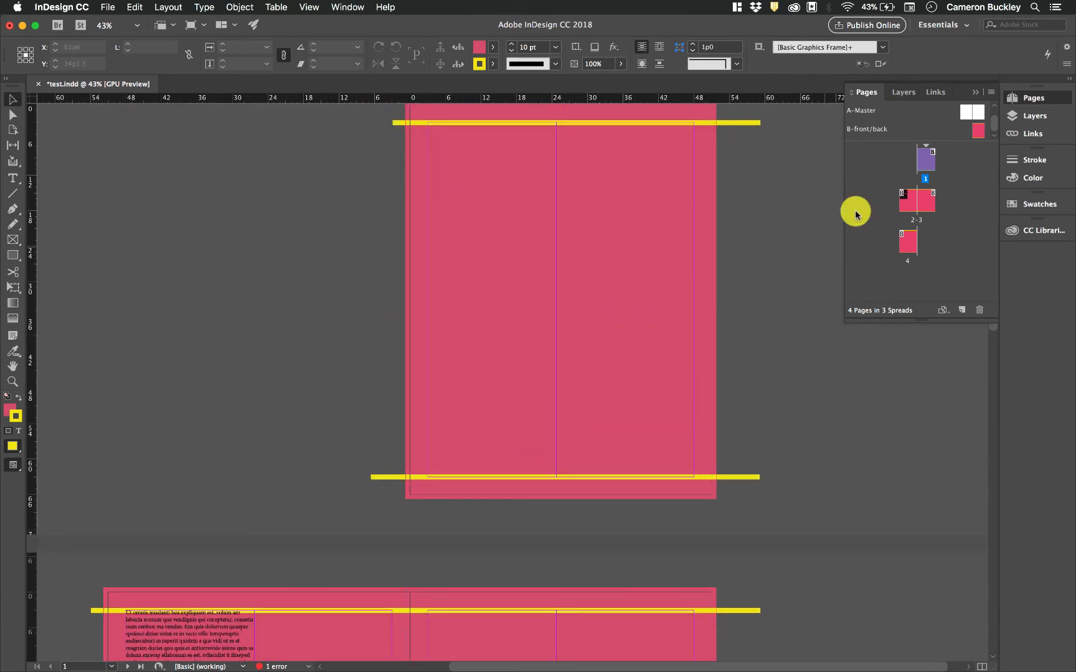
click(907, 201)
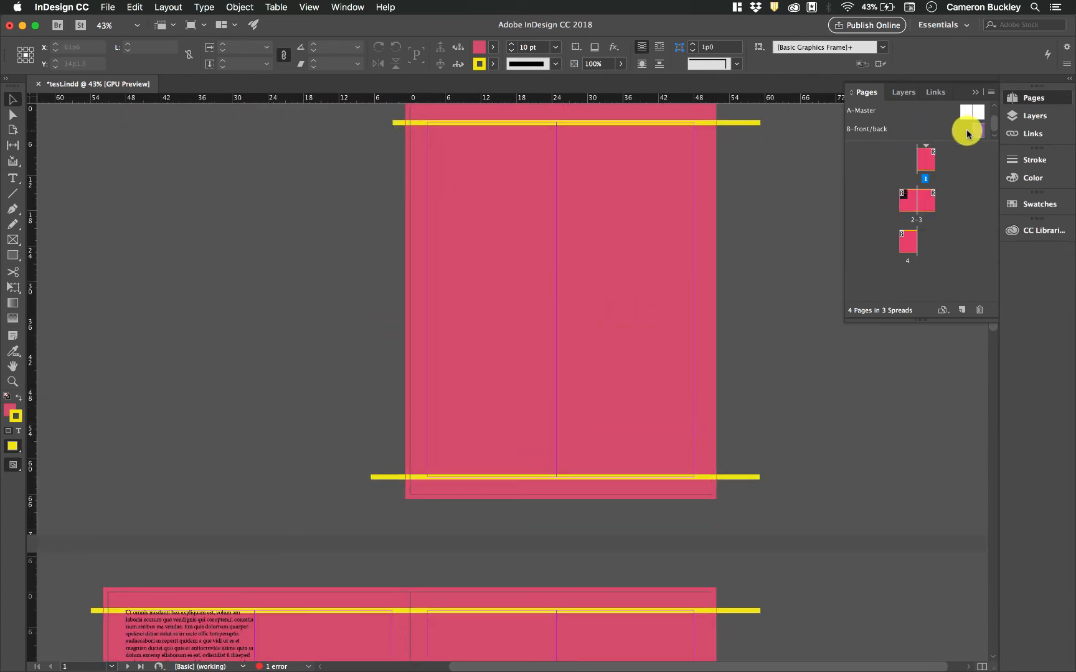
Create a two-page Letter master with prefix C, named spread and based on no other master
right_click(968, 133)
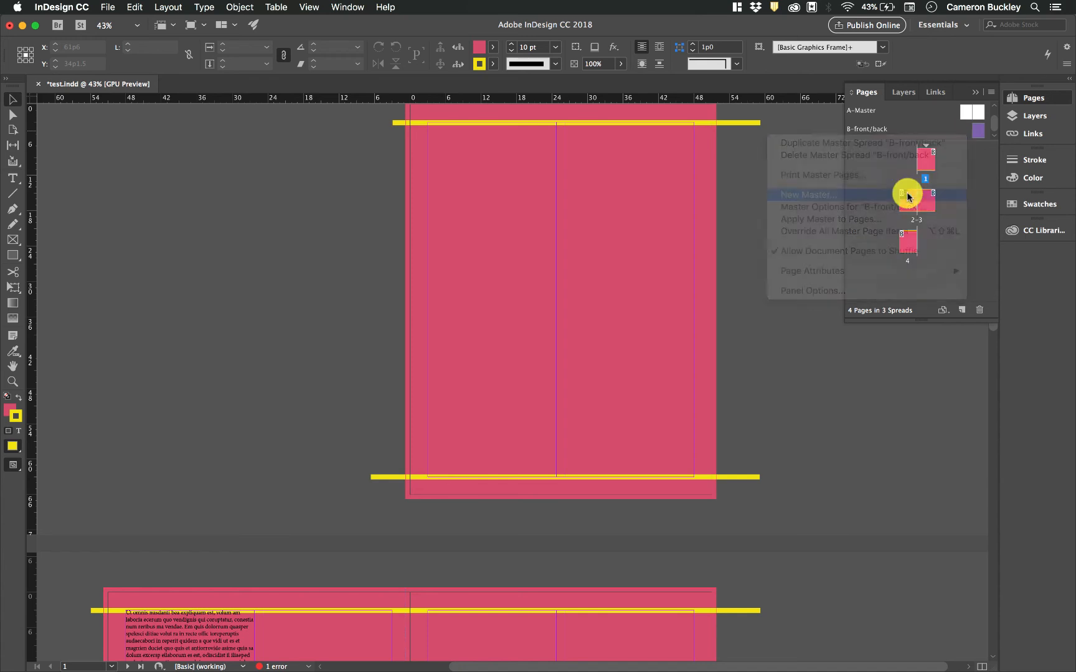
click(907, 196)
click(505, 297)
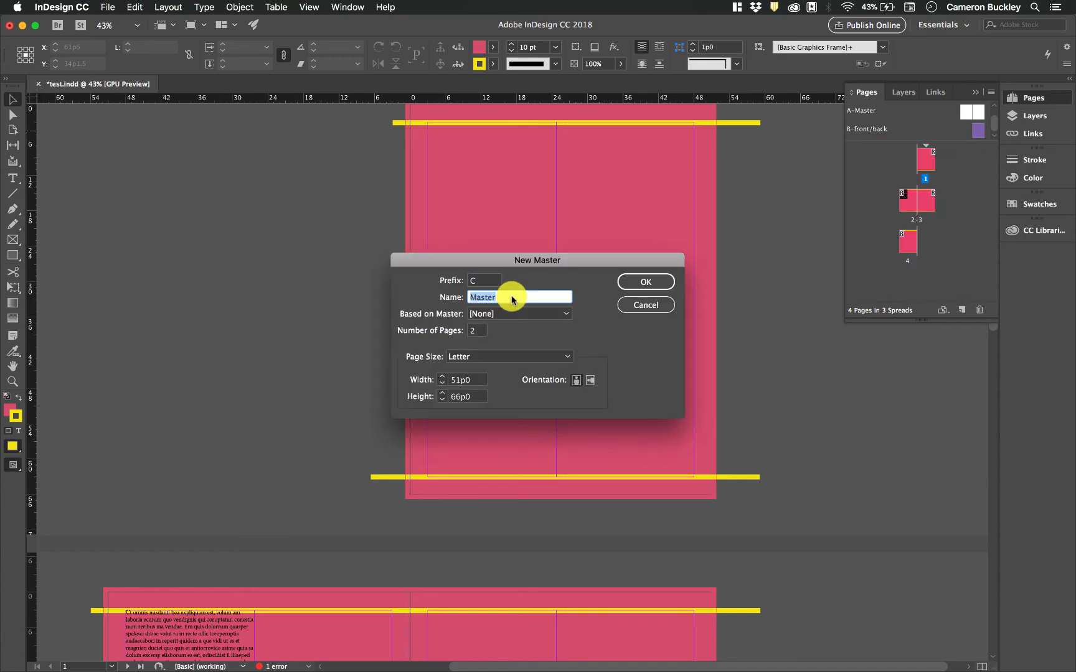
click(479, 329)
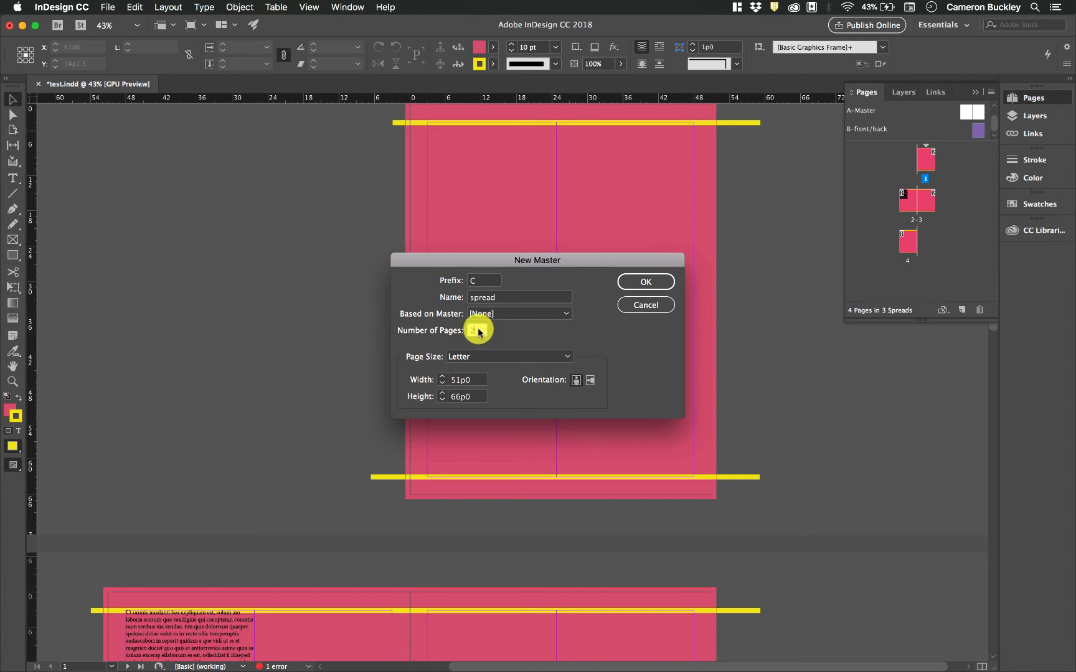
click(647, 282)
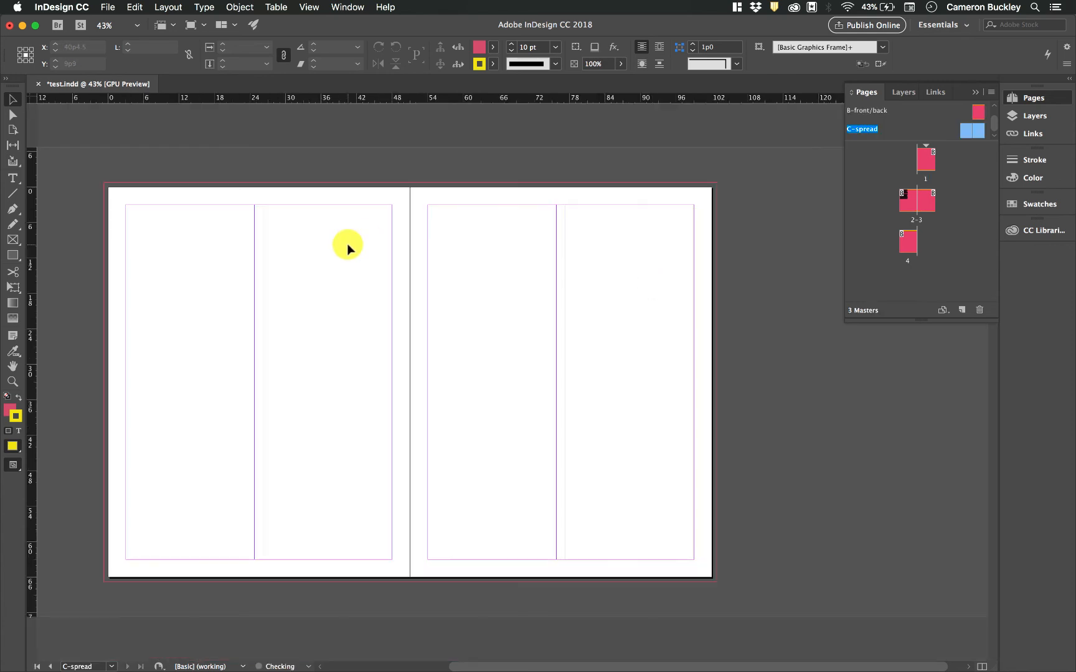
Set the default fill to the R=119 G=127 B=167 swatch
scroll(347, 244, left, 2)
click(6, 409)
click(1048, 209)
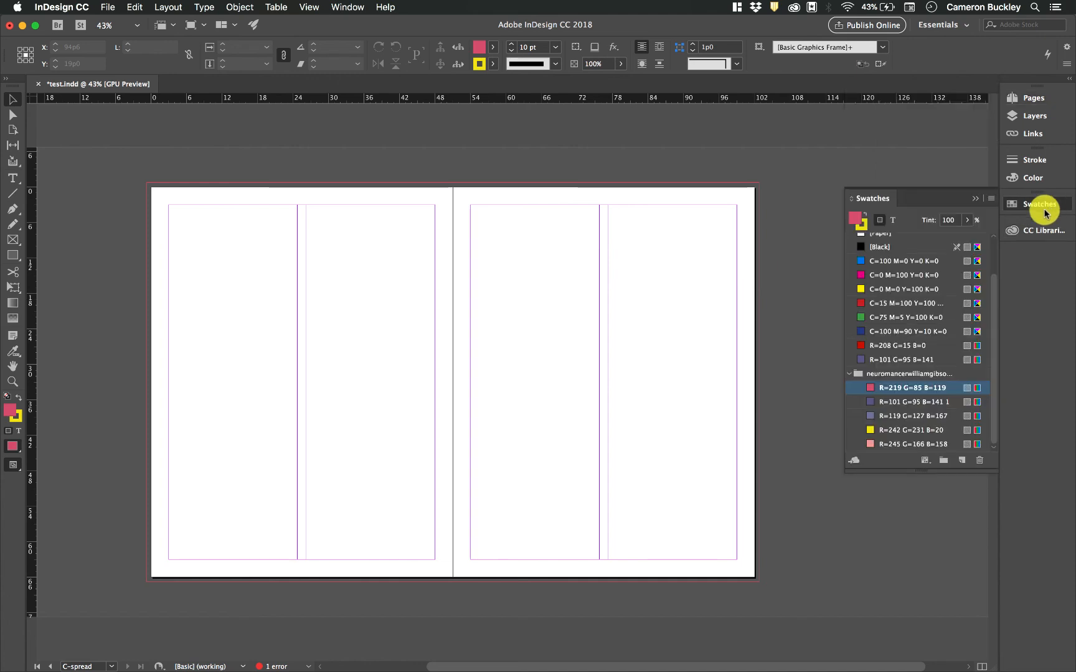
click(904, 415)
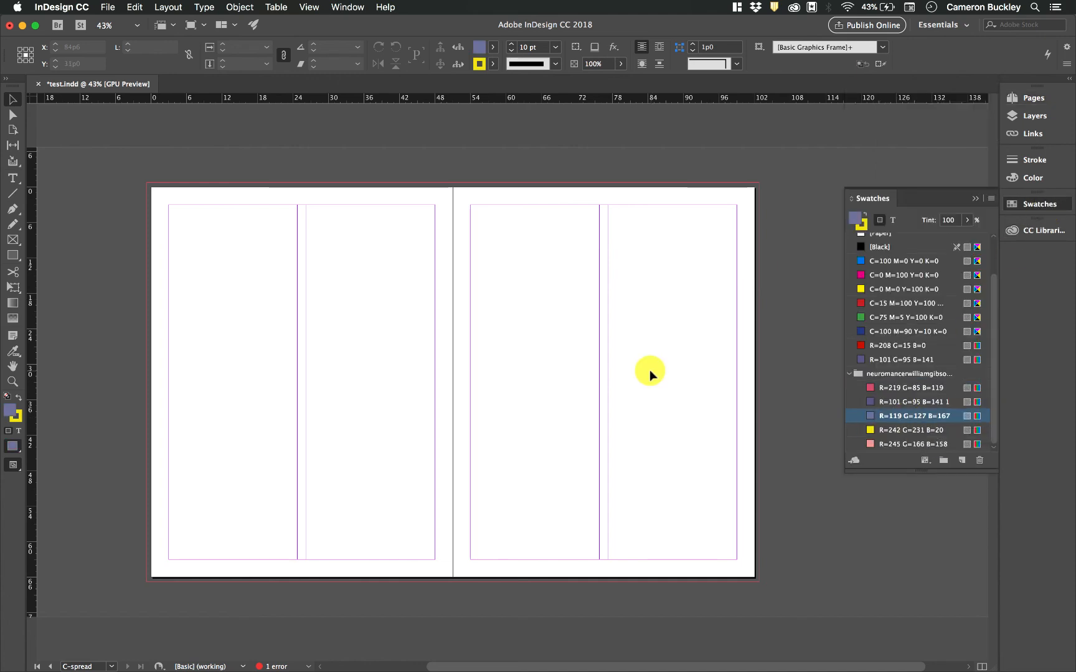
Draw a rectangle over the whole C-spread master out to the bleed, remove its stroke, and fit it to 103p6 by 67p6
click(12, 255)
mouse_move(146, 183)
mouse_down()
mouse_move(367, 300)
mouse_move(768, 583)
mouse_move(759, 583)
mouse_up()
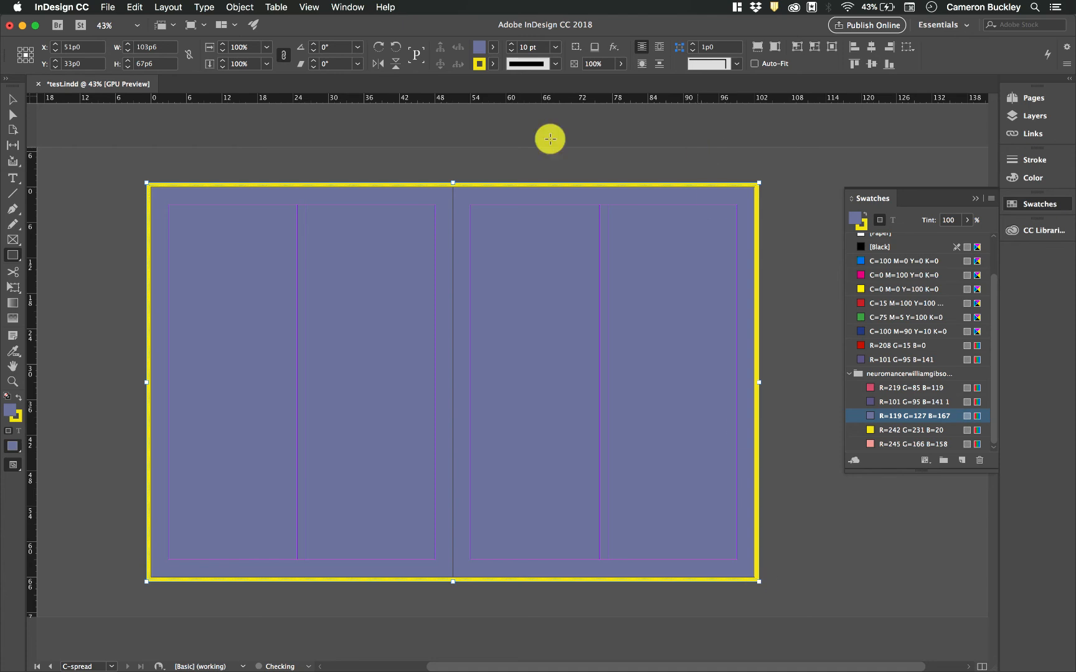
click(481, 64)
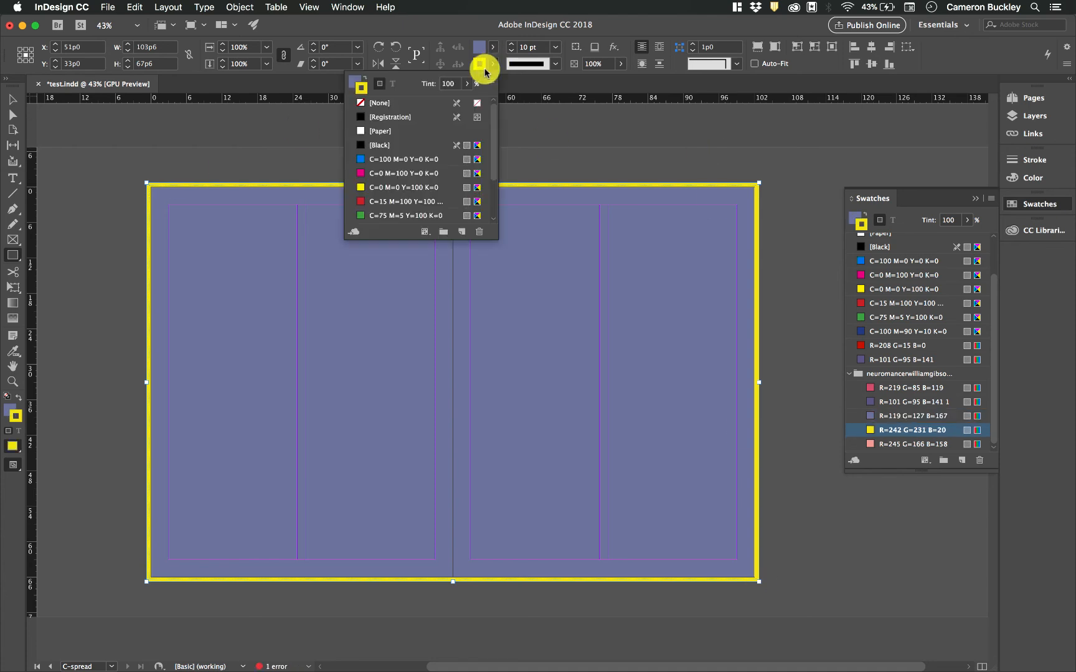
click(361, 103)
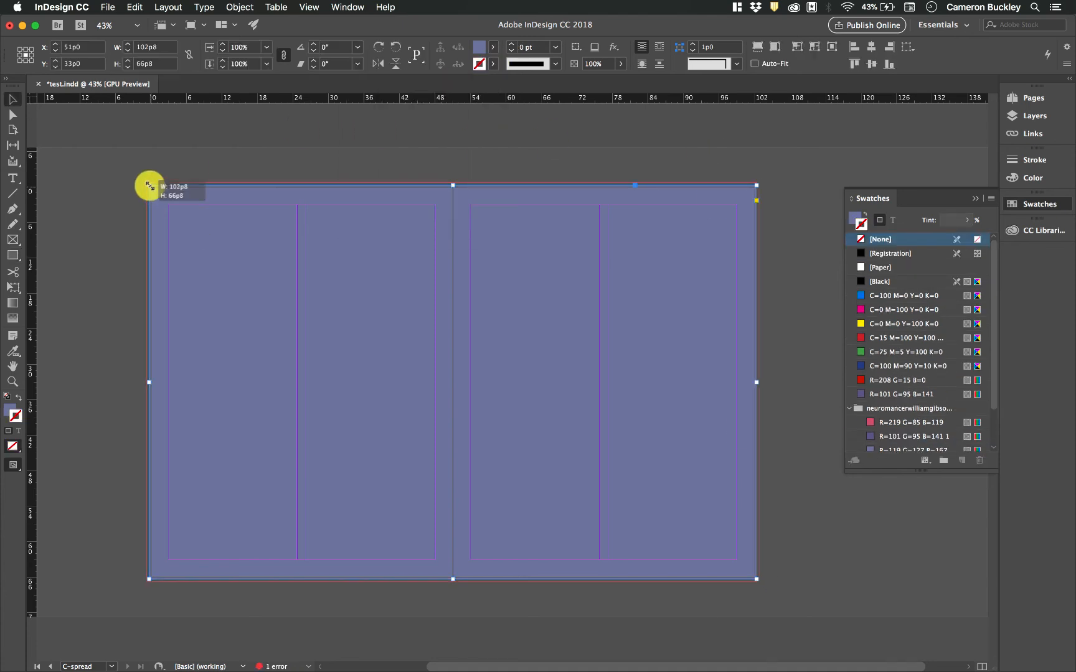
drag(144, 184, 144, 183)
Lower the background rectangle's opacity to 60% and deselect it
click(621, 63)
drag(615, 81, 590, 81)
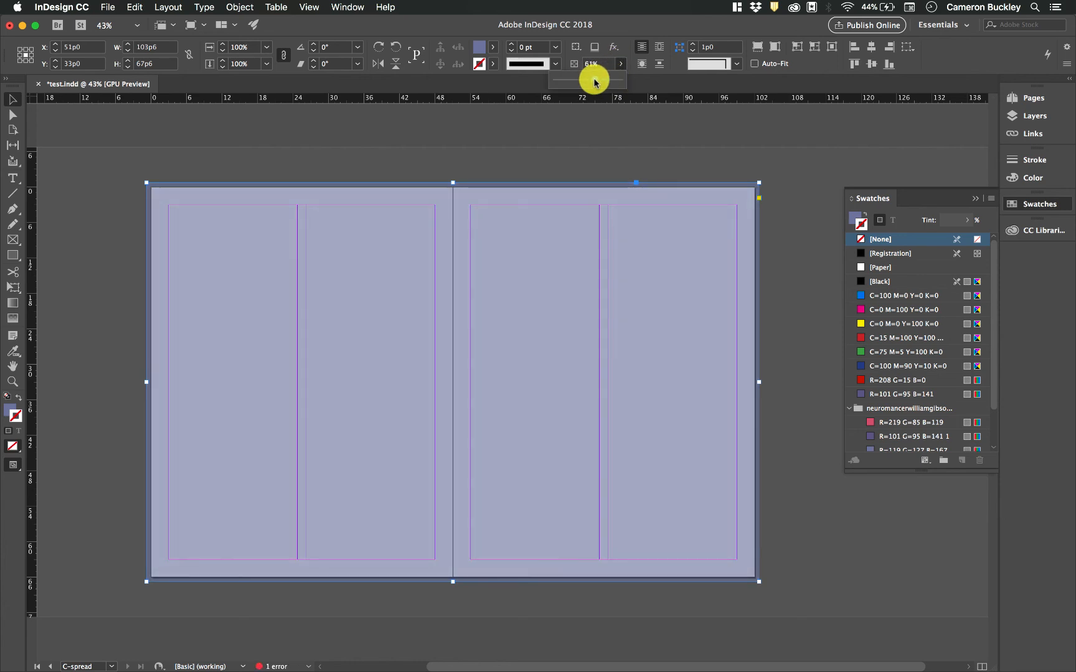
click(653, 130)
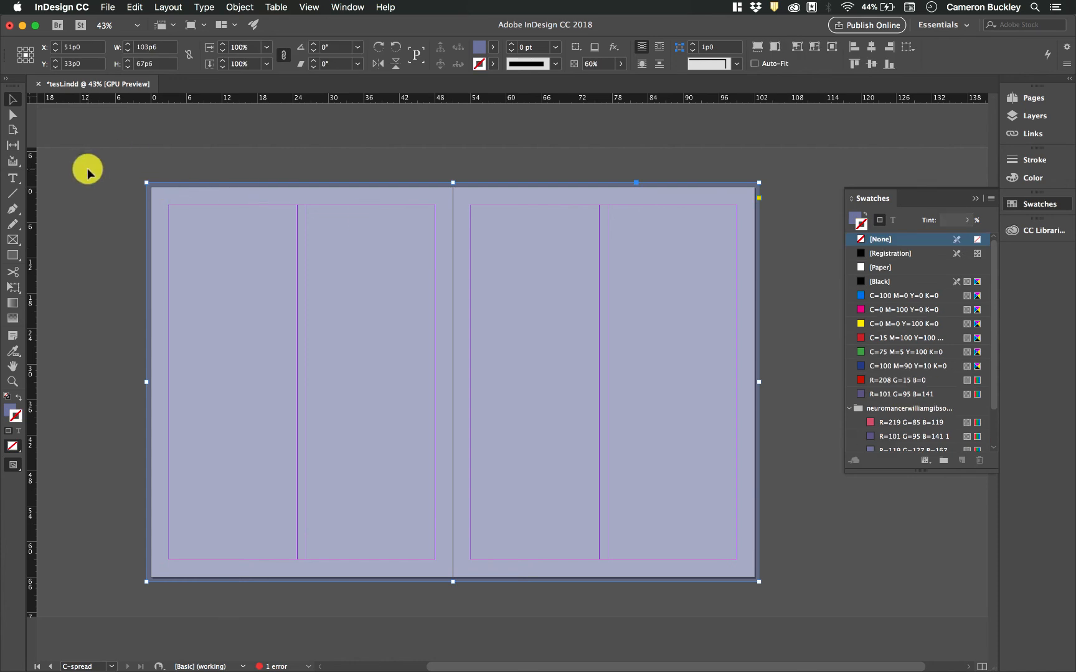
click(49, 298)
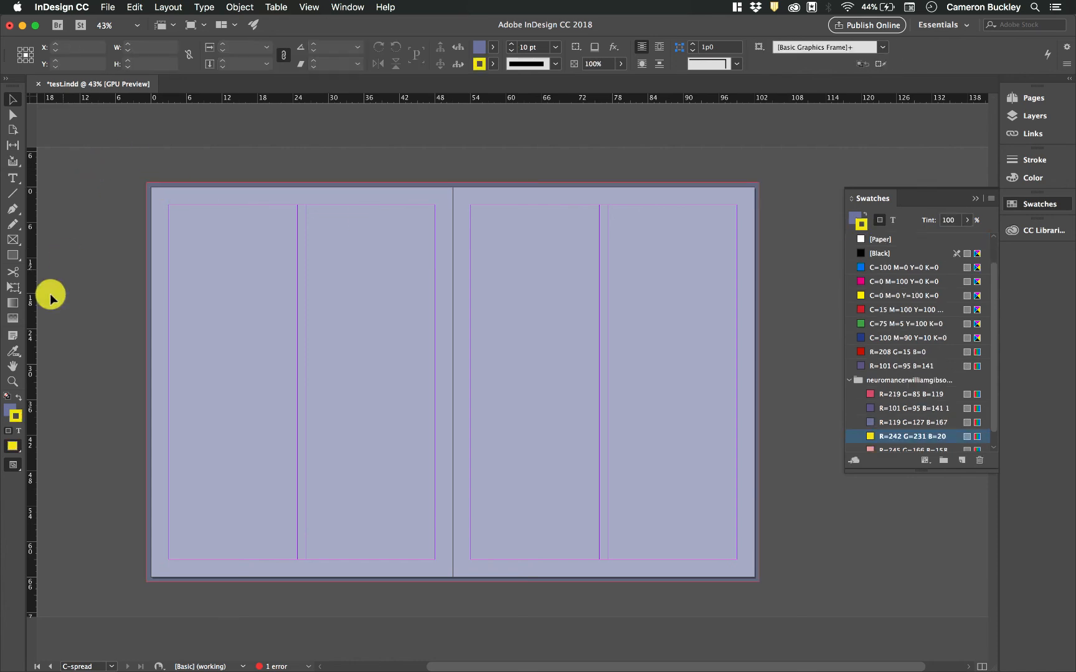
Draw a diagonal 10 pt White Diamond line about 21p4 long across the spread's upper-left corner with the Pen tool
click(12, 209)
click(562, 60)
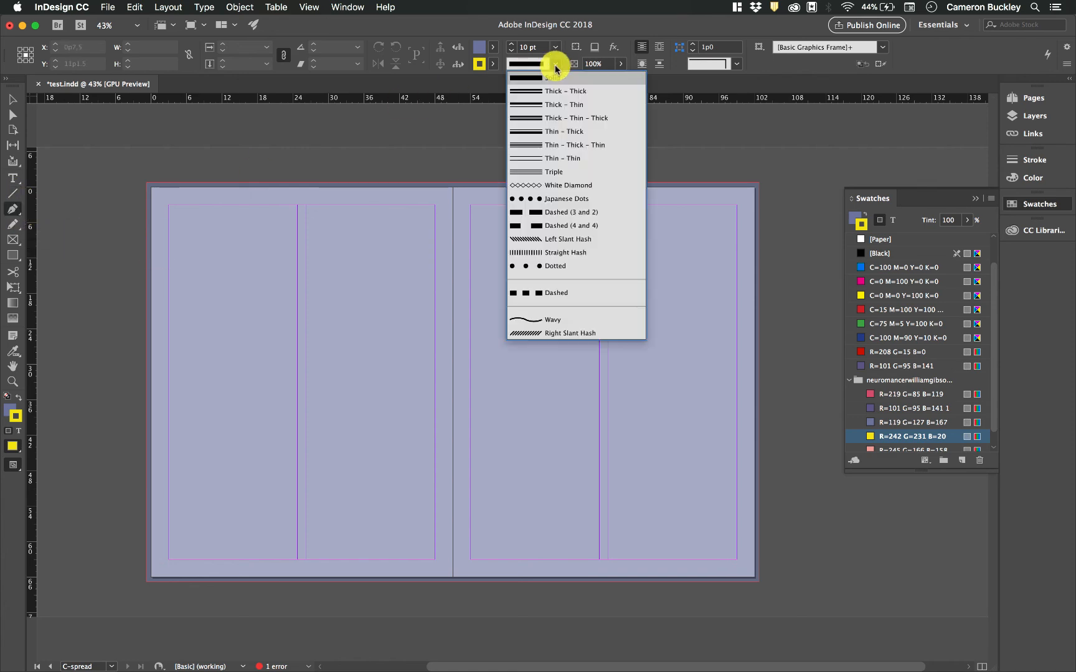
click(577, 190)
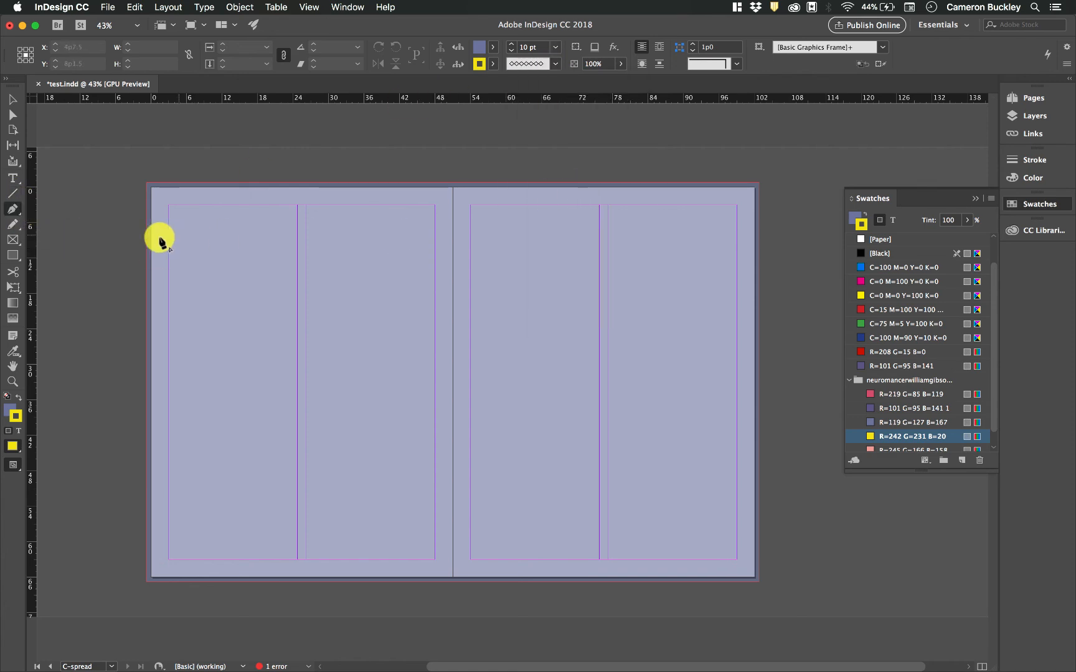
click(132, 252)
click(218, 162)
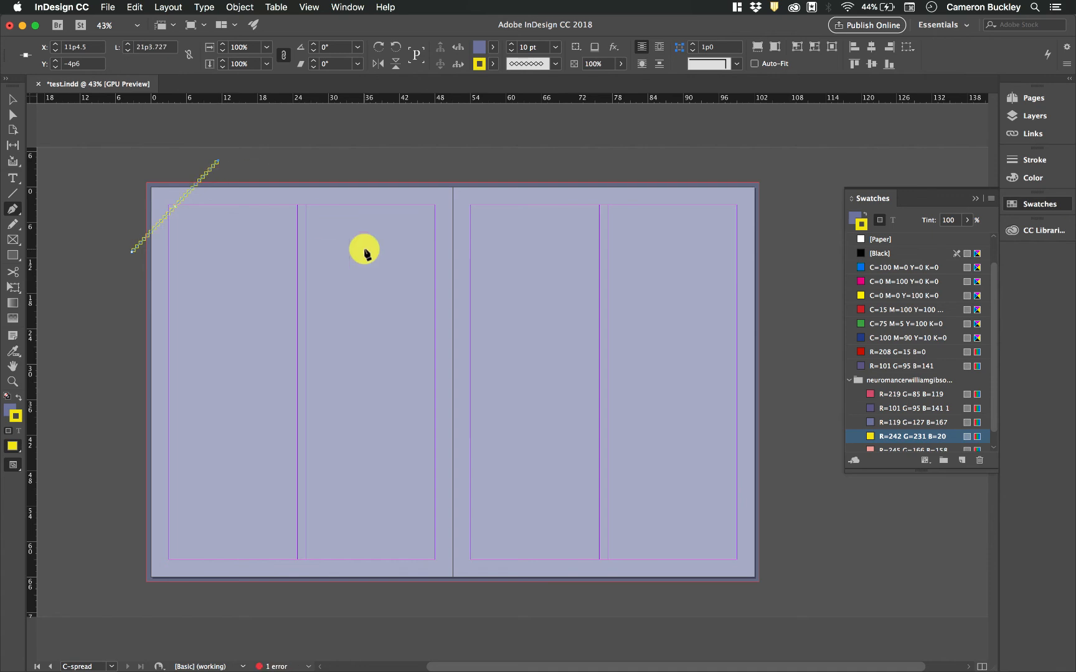
Extend the yellow diamond line with two more zigzag points along the left page's upper edge and set its fill to None
click(371, 197)
click(426, 166)
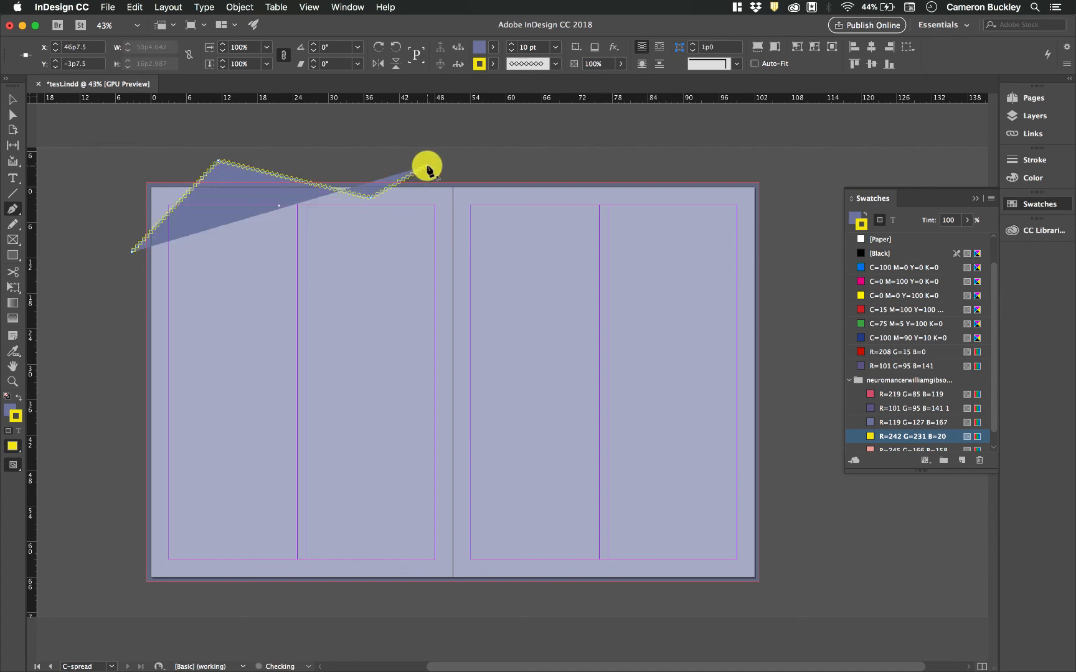
click(493, 48)
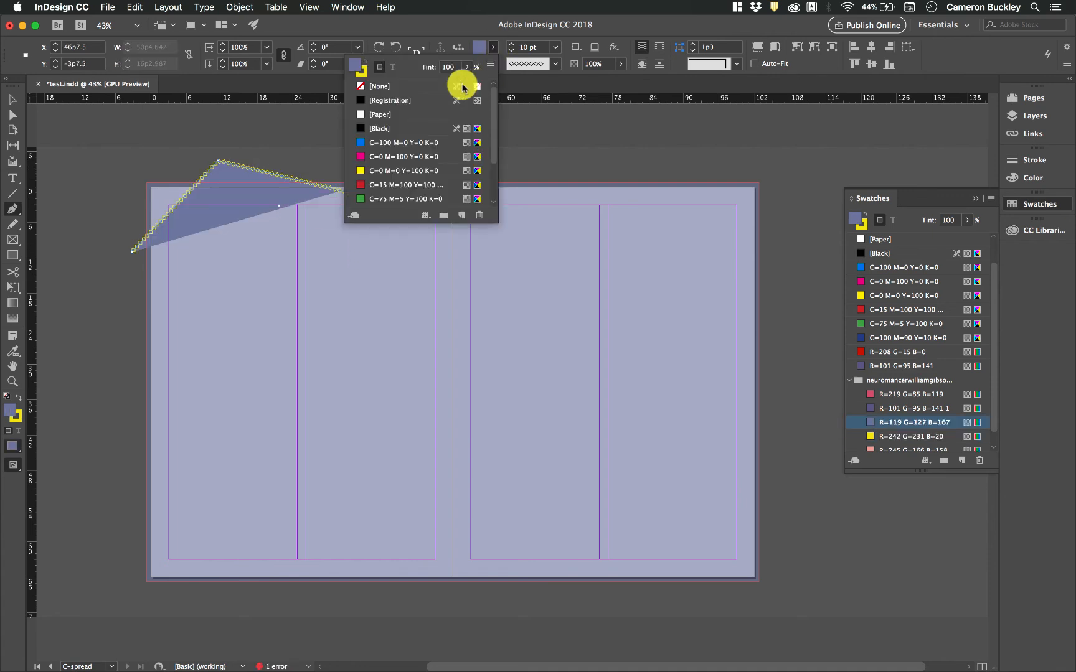
click(379, 89)
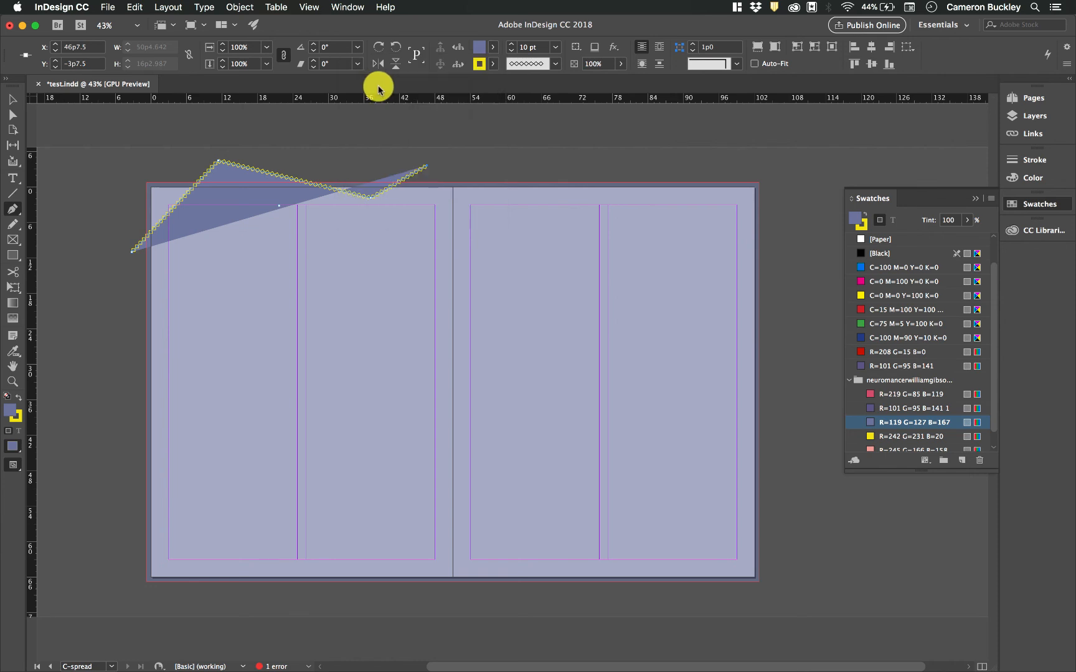
click(493, 46)
click(365, 90)
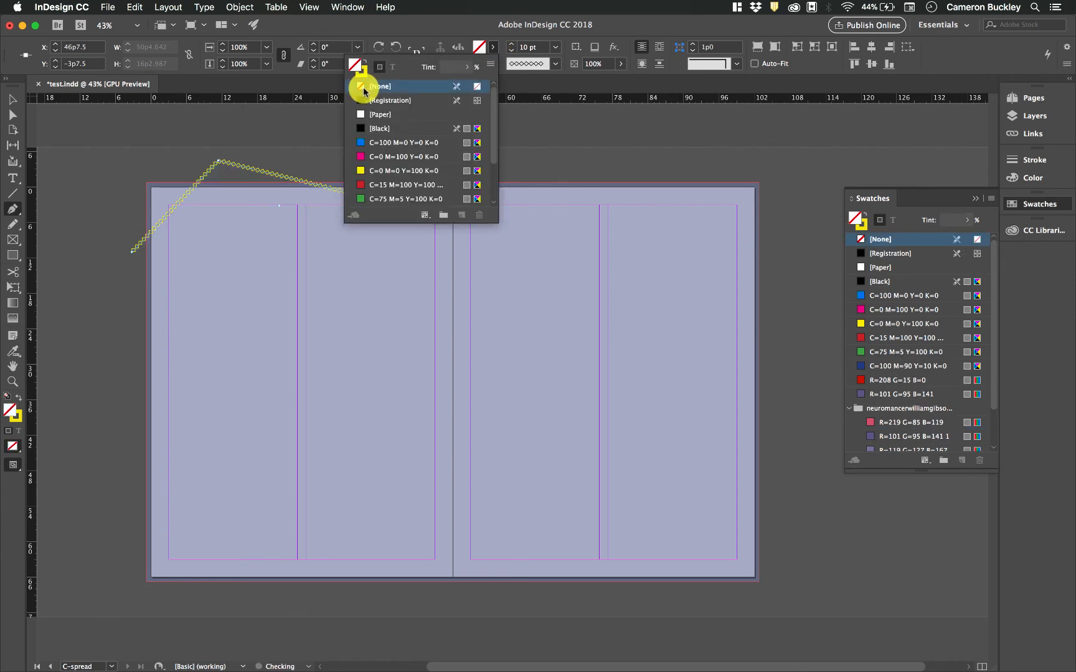
Continue the unfilled zigzag path across the bleed around all edges of the C-spread master and close it at its starting point
click(448, 195)
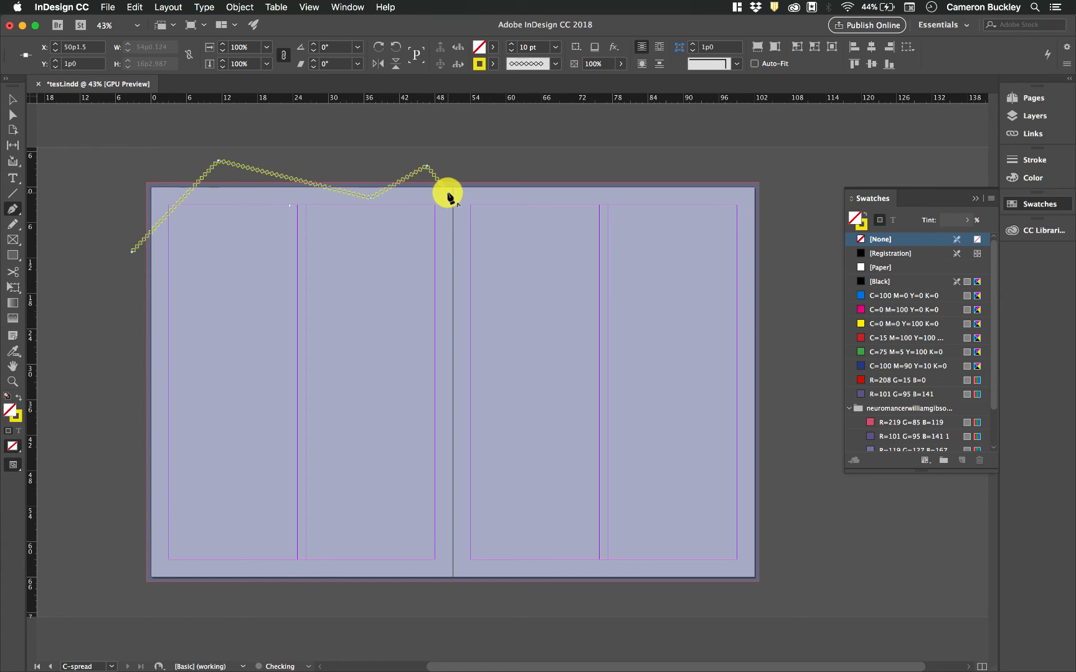
click(497, 195)
click(525, 166)
click(574, 198)
click(626, 160)
click(655, 211)
click(703, 166)
click(722, 215)
click(772, 173)
click(778, 257)
click(720, 285)
click(779, 337)
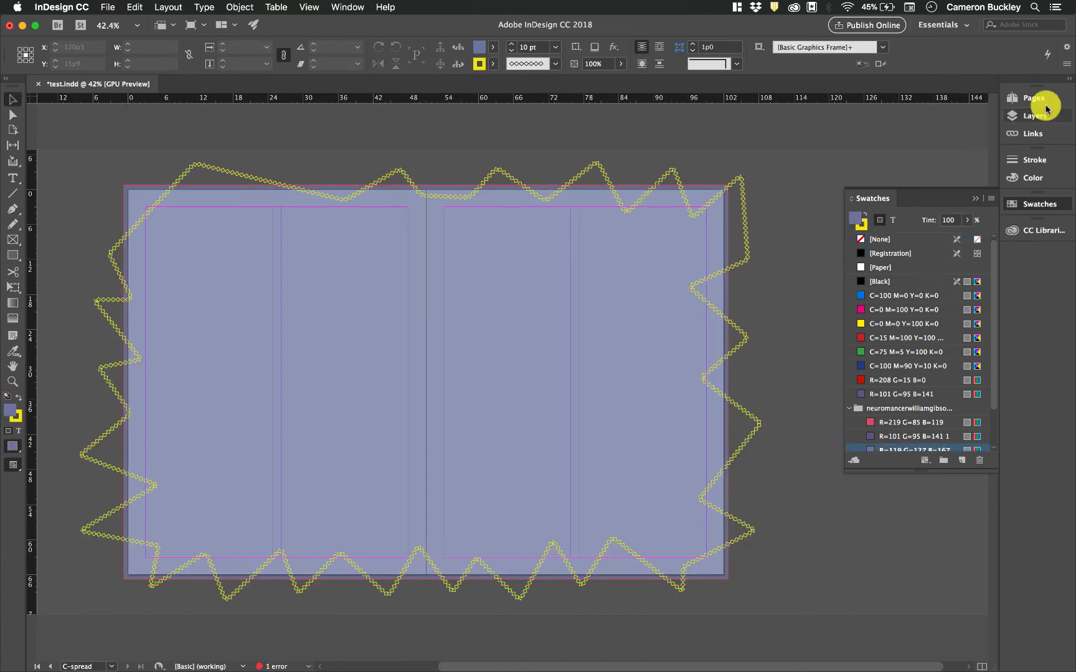
Apply the C-spread master to pages 2-3
click(1047, 99)
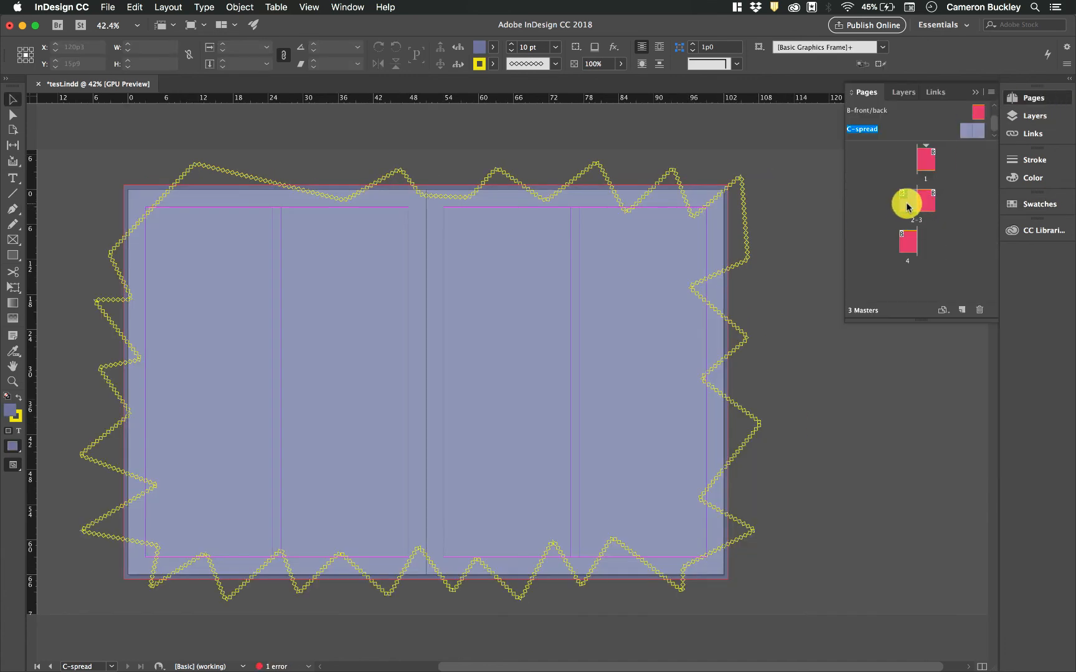
right_click(904, 206)
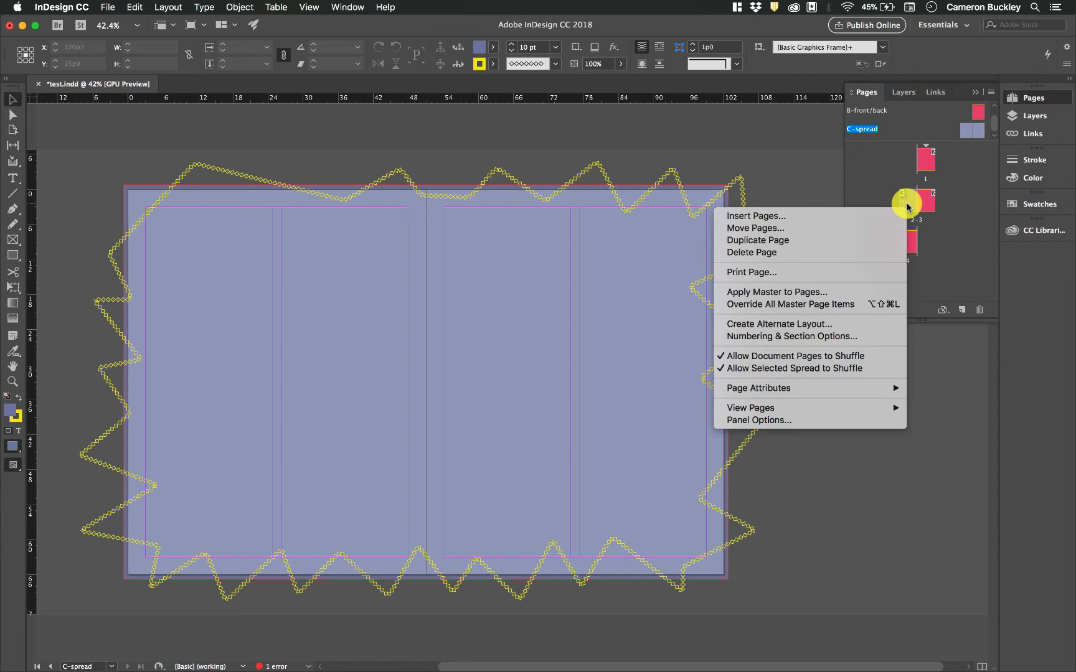
click(859, 292)
click(562, 329)
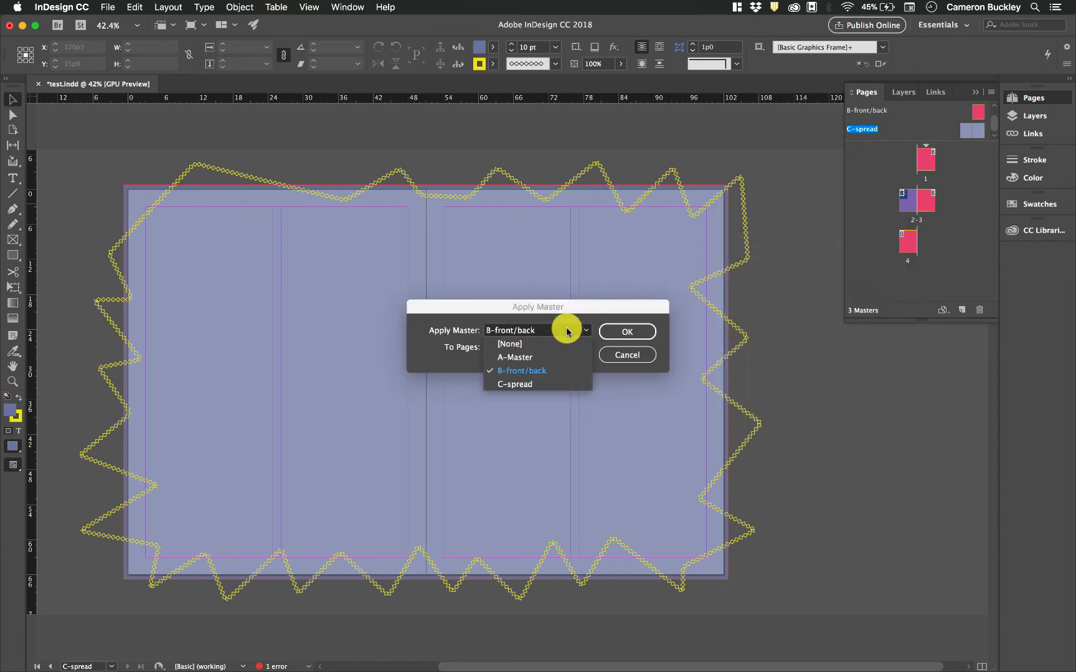
click(540, 384)
click(530, 350)
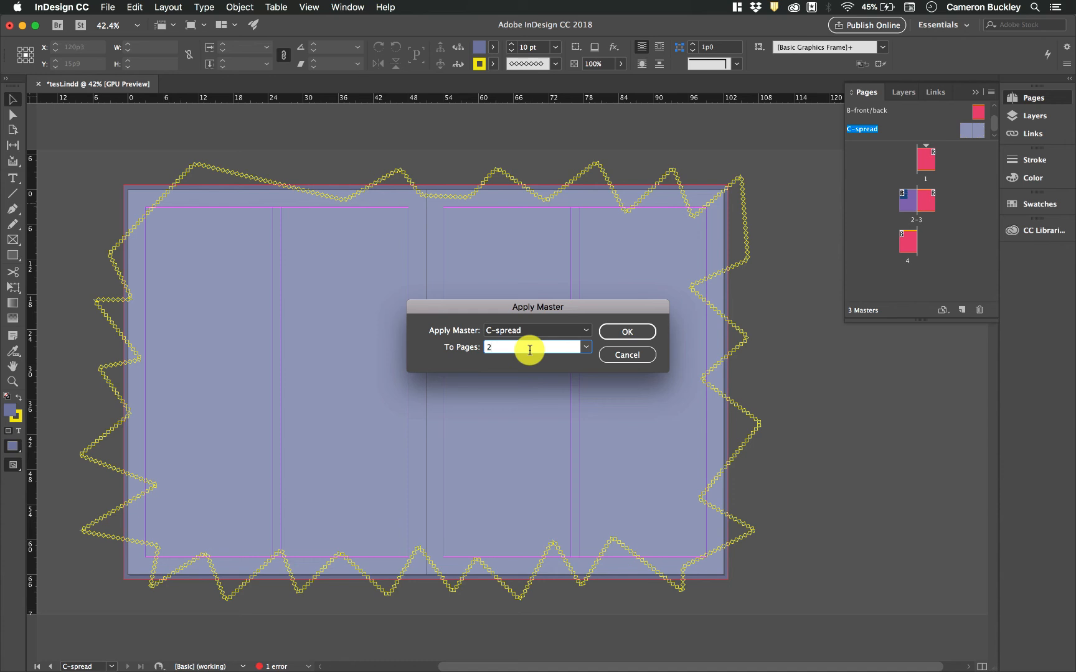
text(-3)
click(627, 332)
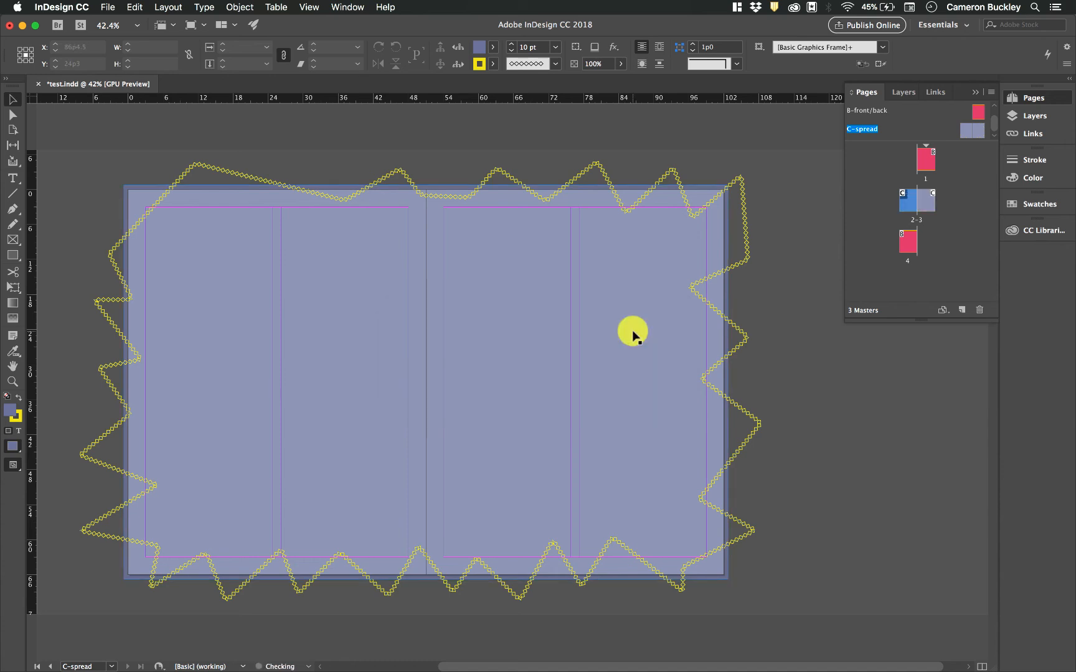
Look through the document from page 1 to page 4 to examine how the B-front/back and C-spread masters appear
double_click(925, 158)
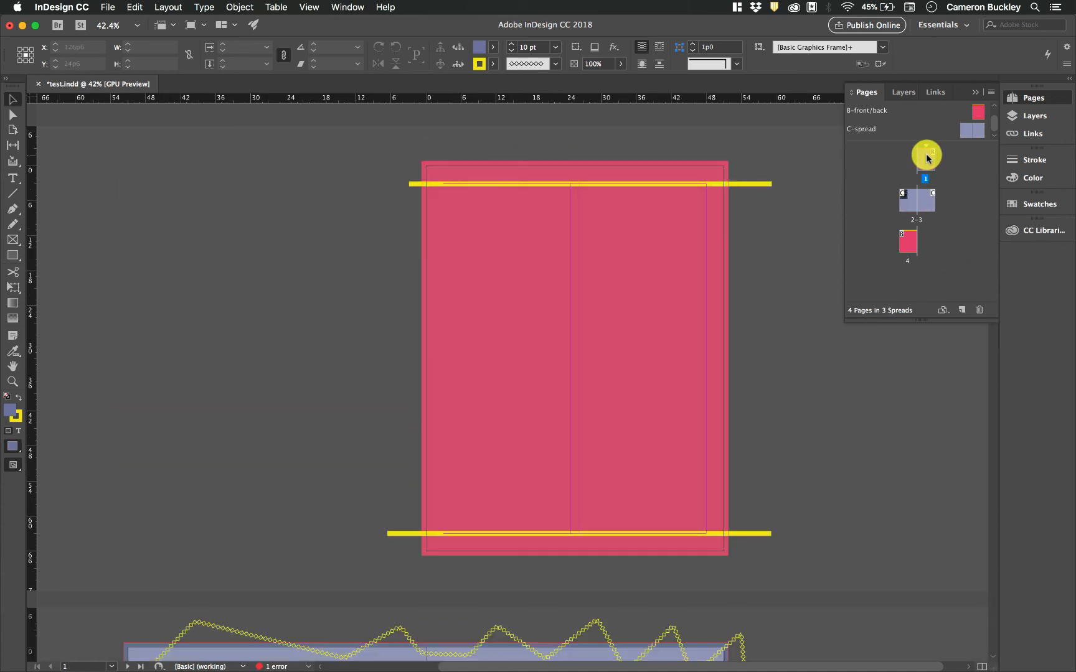
scroll(787, 350, down, 5)
scroll(787, 351, down, 4)
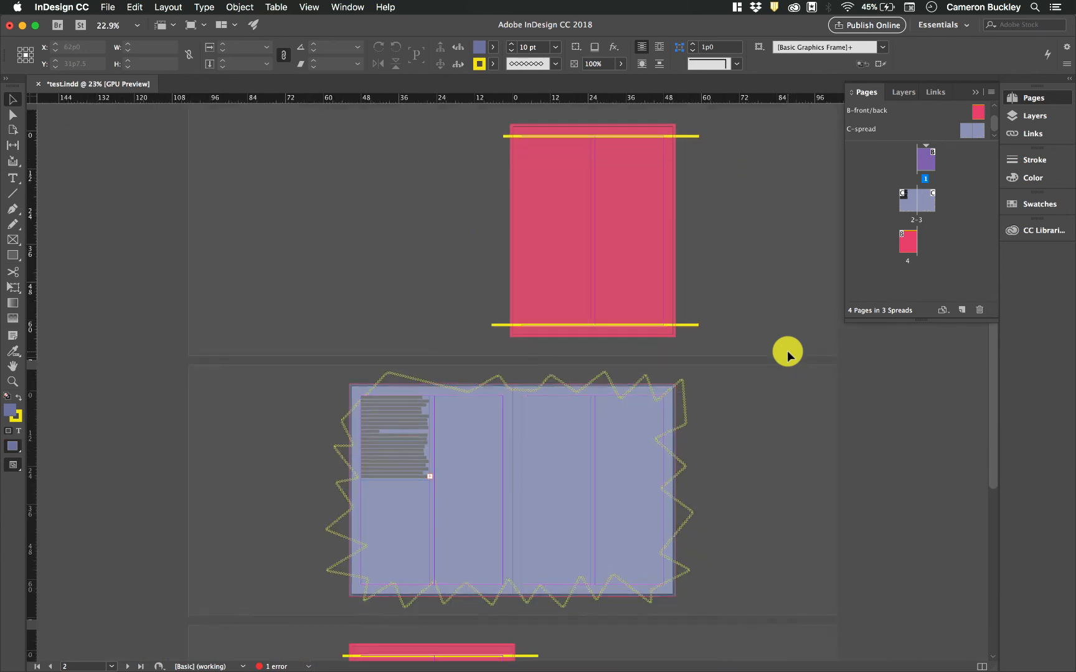
scroll(787, 350, down, 3)
click(760, 420)
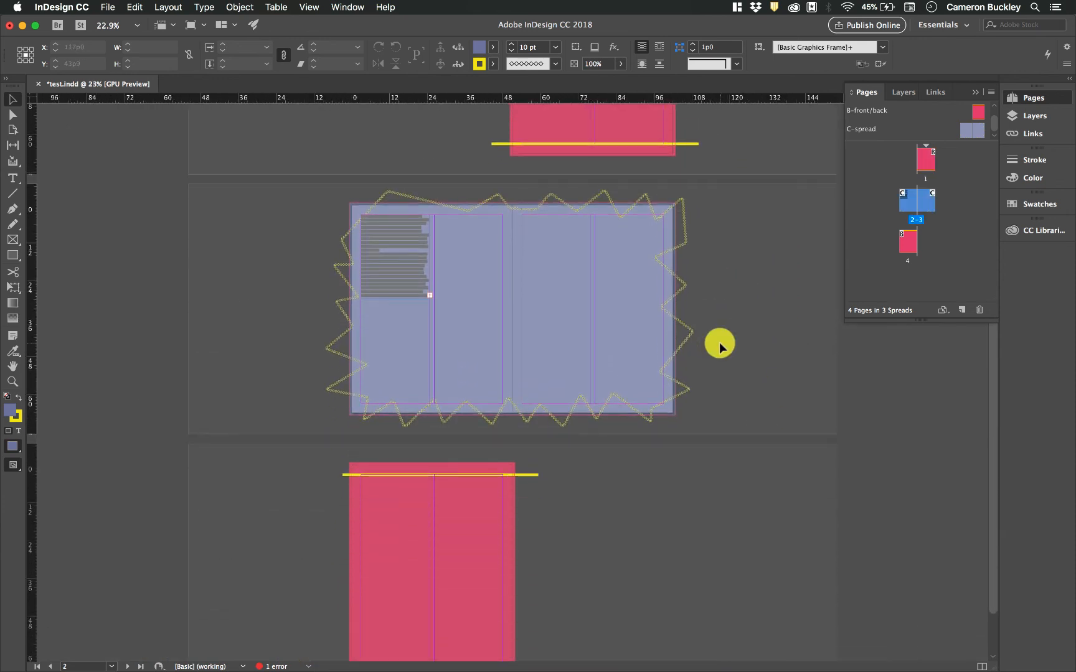
scroll(719, 344, up, 2)
scroll(719, 346, up, 2)
scroll(719, 346, down, 3)
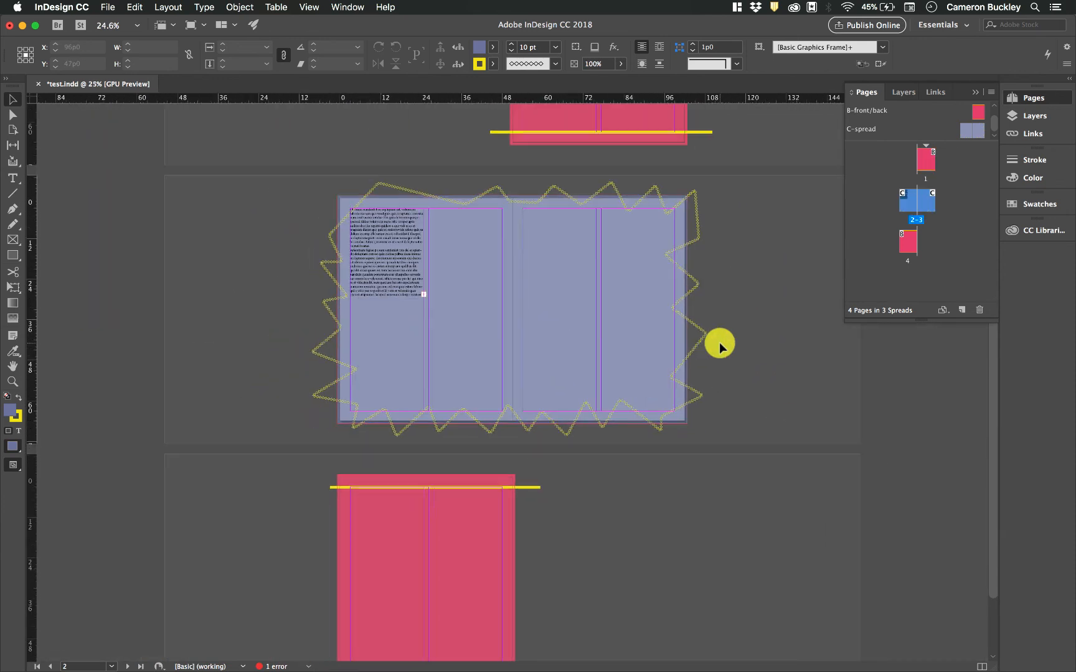
scroll(719, 346, up, 3)
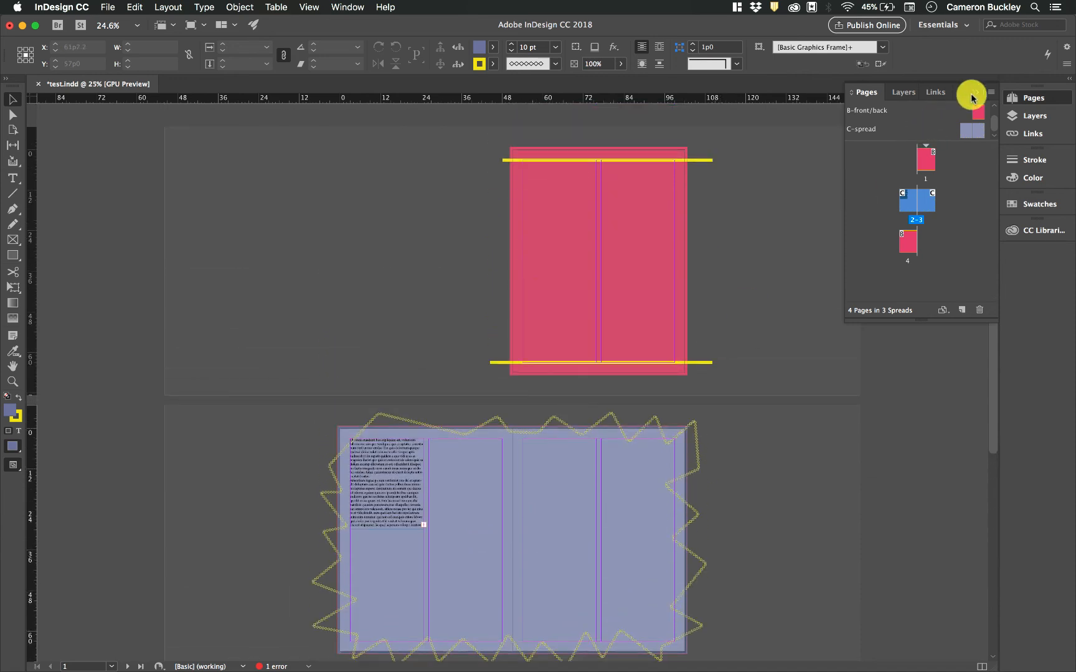
click(975, 92)
scroll(821, 235, up, 2)
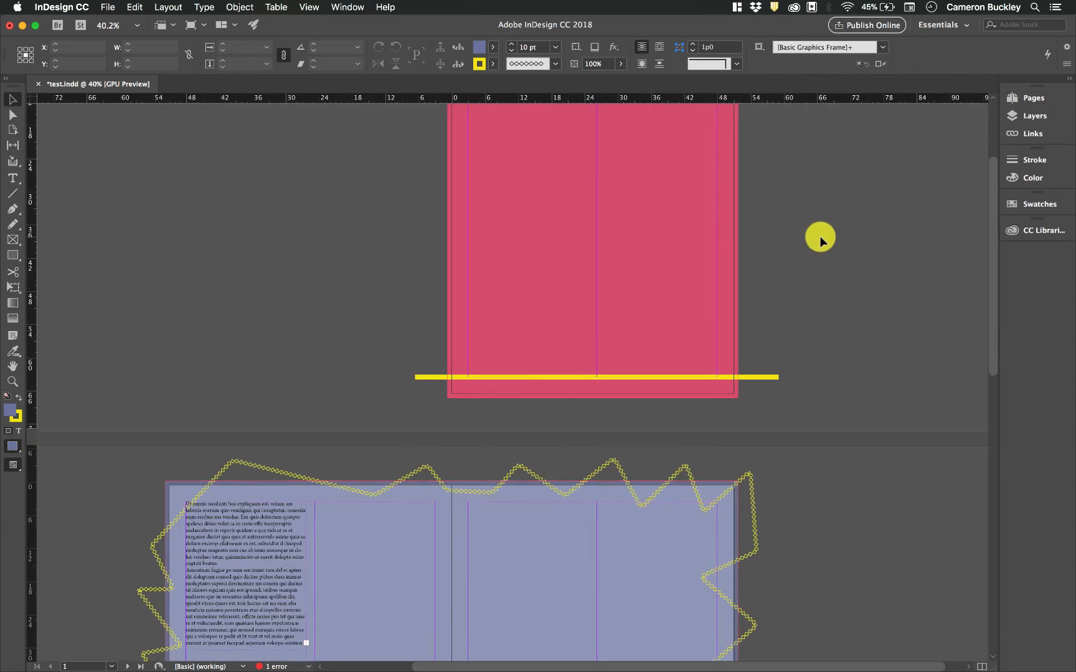
scroll(820, 238, up, 2)
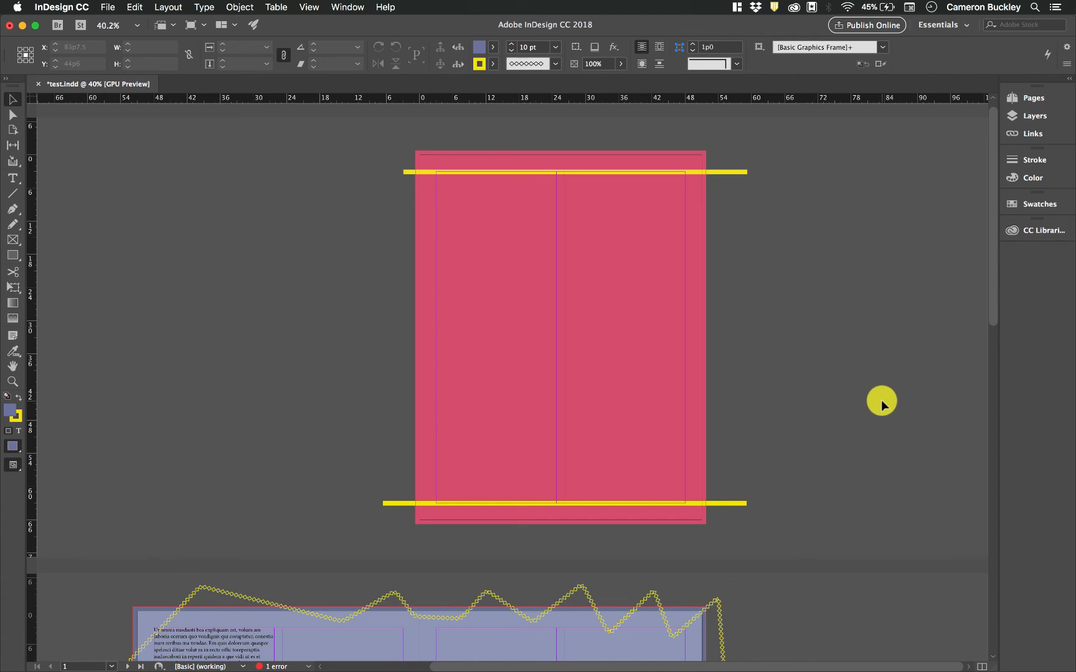
View the document in full-screen presentation mode and flip between the front page and the inside spread
key(shift+w)
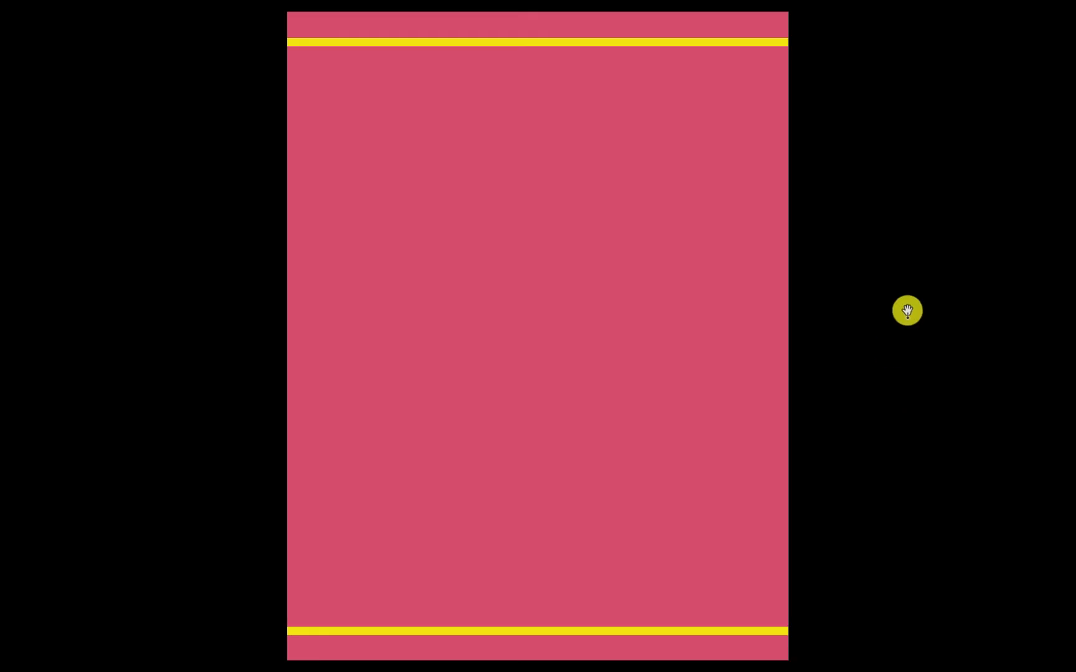
click(907, 310)
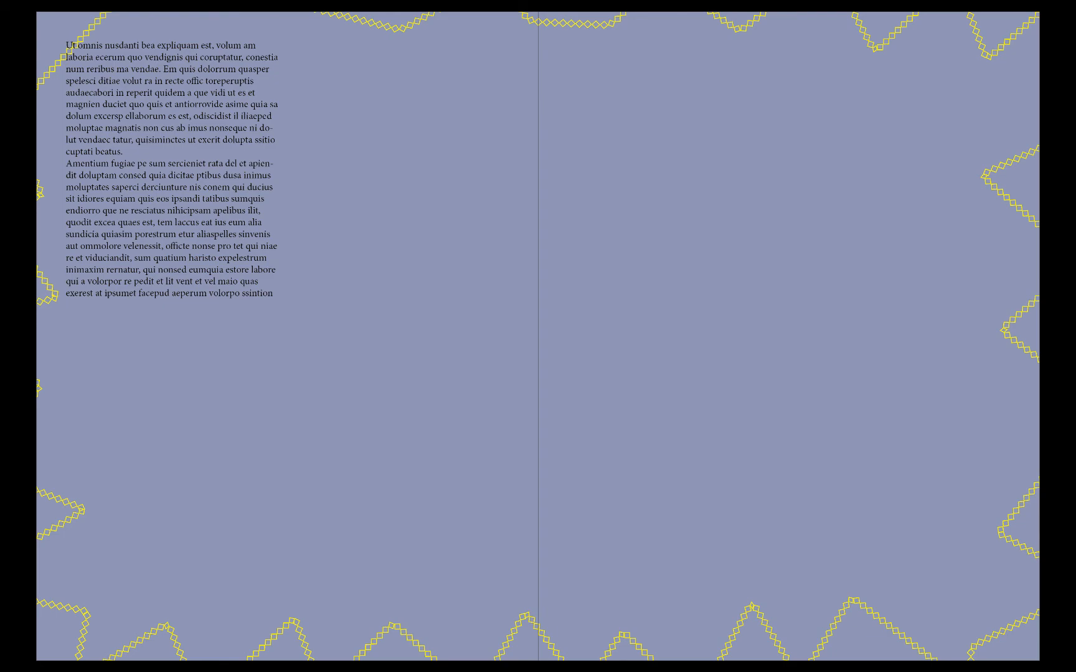
key(Left)
key(Right)
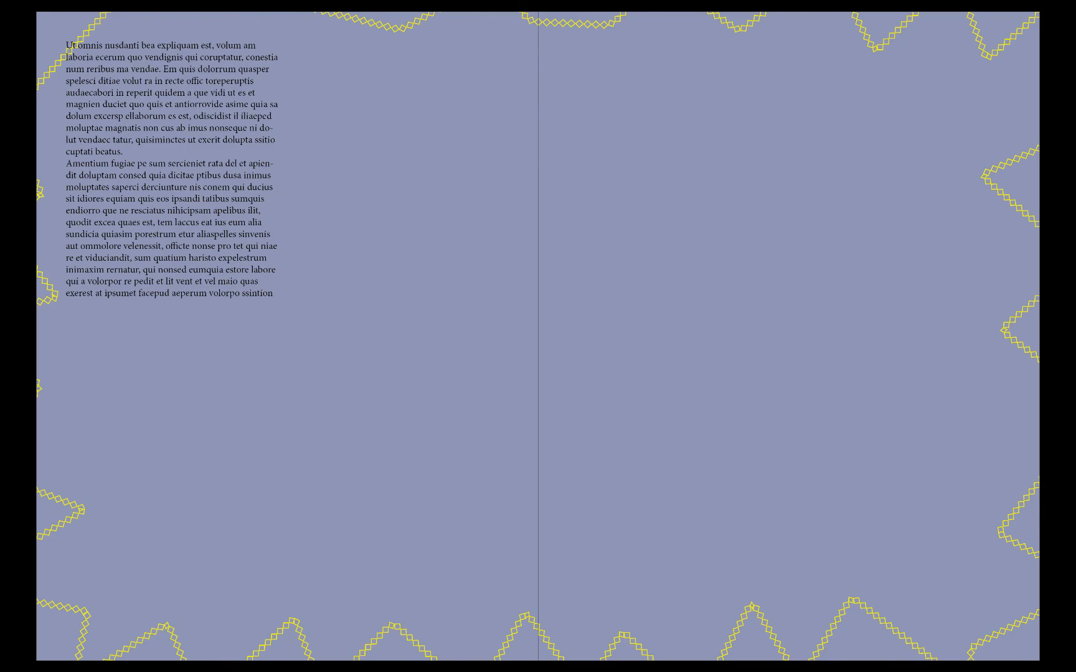